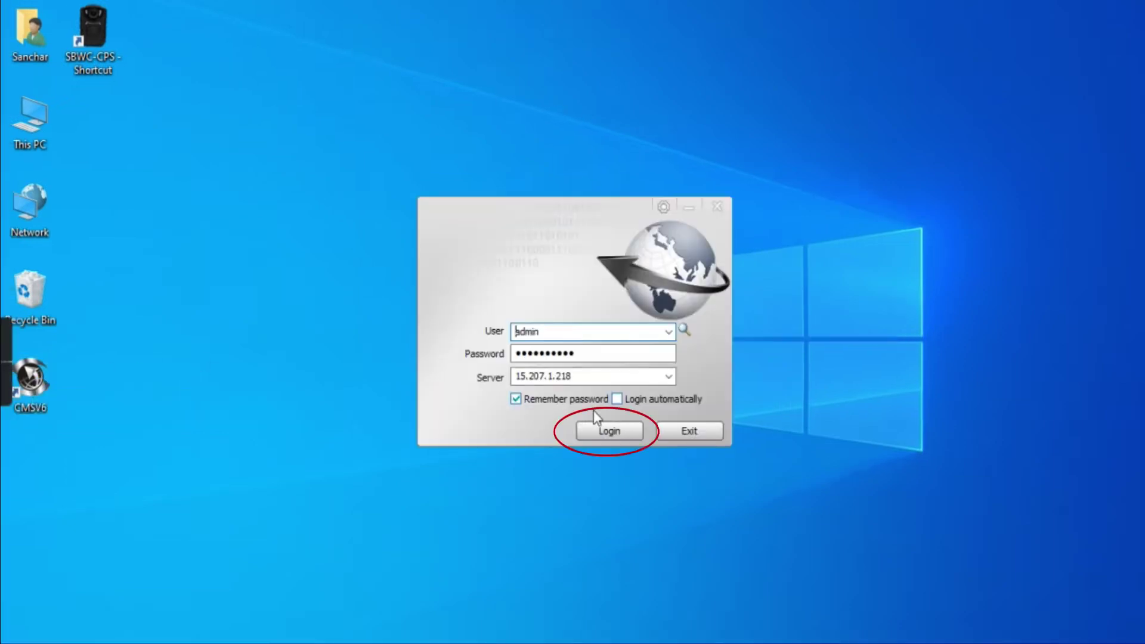
# - Log in with the saved account and look through the Video, Track, Record, Manage and Other modules, ending on Map
pyautogui.click(609, 431)
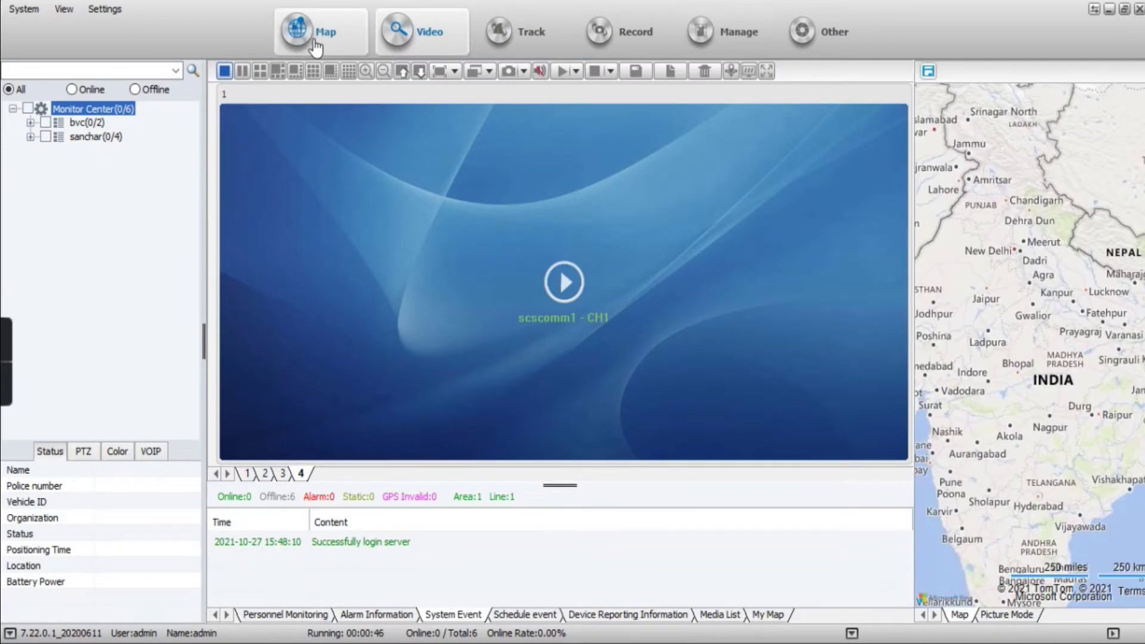
pyautogui.click(438, 42)
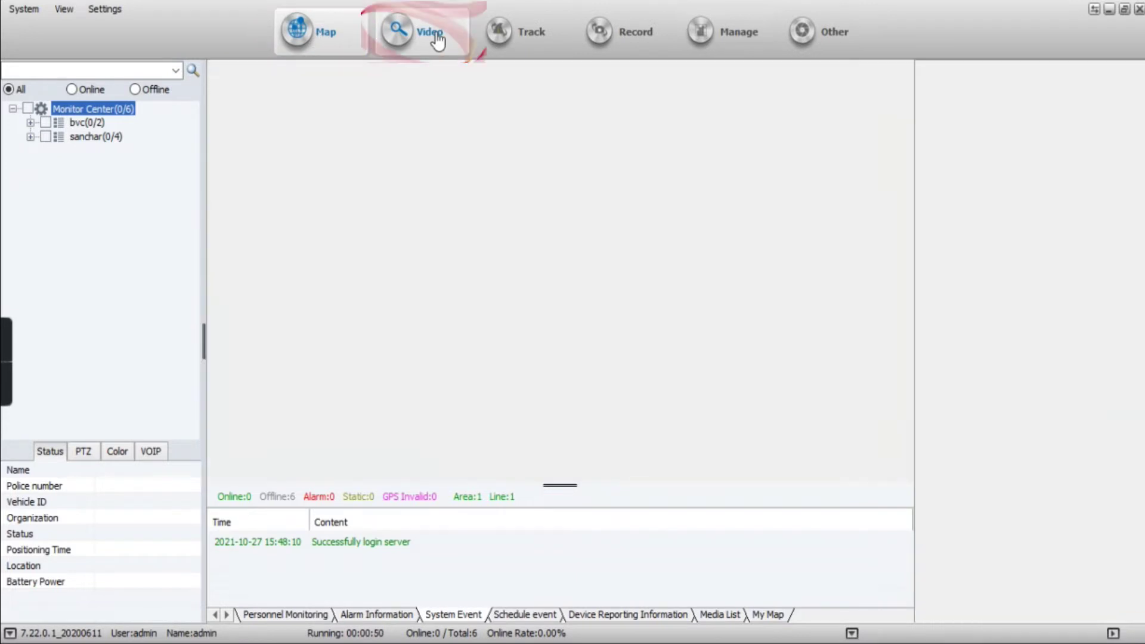
pyautogui.click(532, 37)
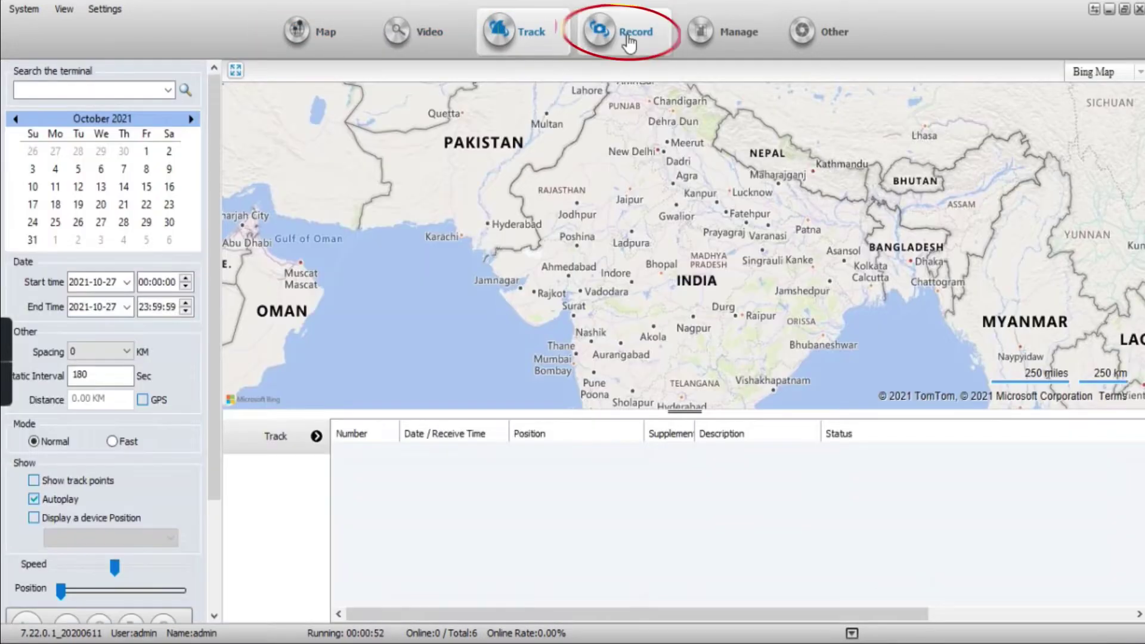
pyautogui.click(634, 41)
pyautogui.click(725, 36)
pyautogui.click(829, 37)
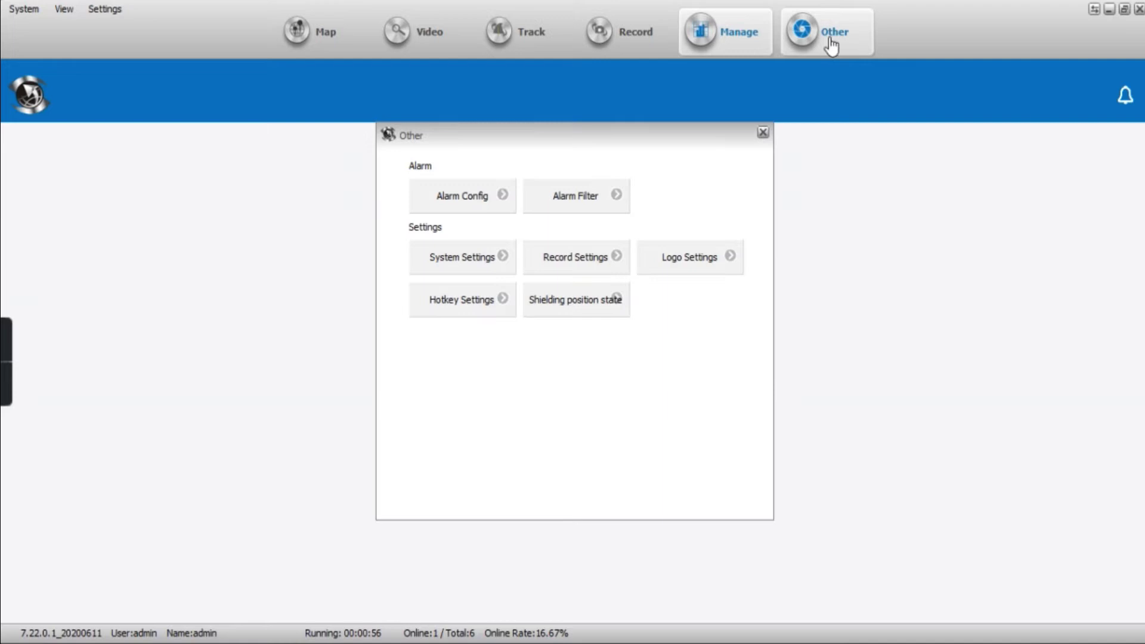
pyautogui.click(763, 135)
pyautogui.click(296, 41)
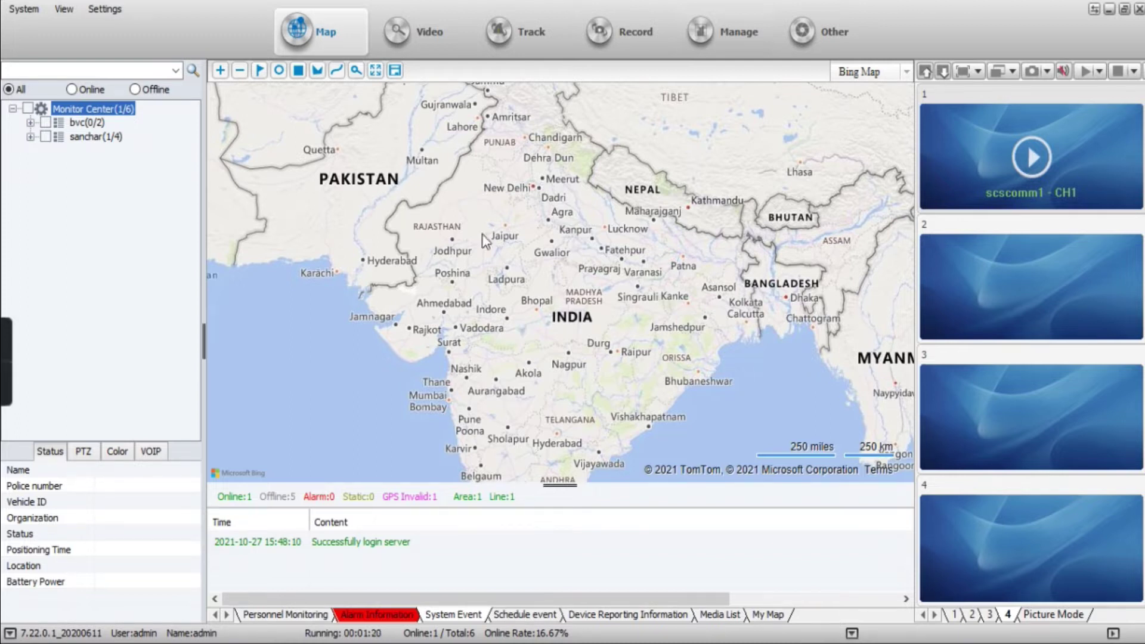
# - Switch to the Video module and examine the devices listed in the sanchar and bvc groups
pyautogui.click(430, 28)
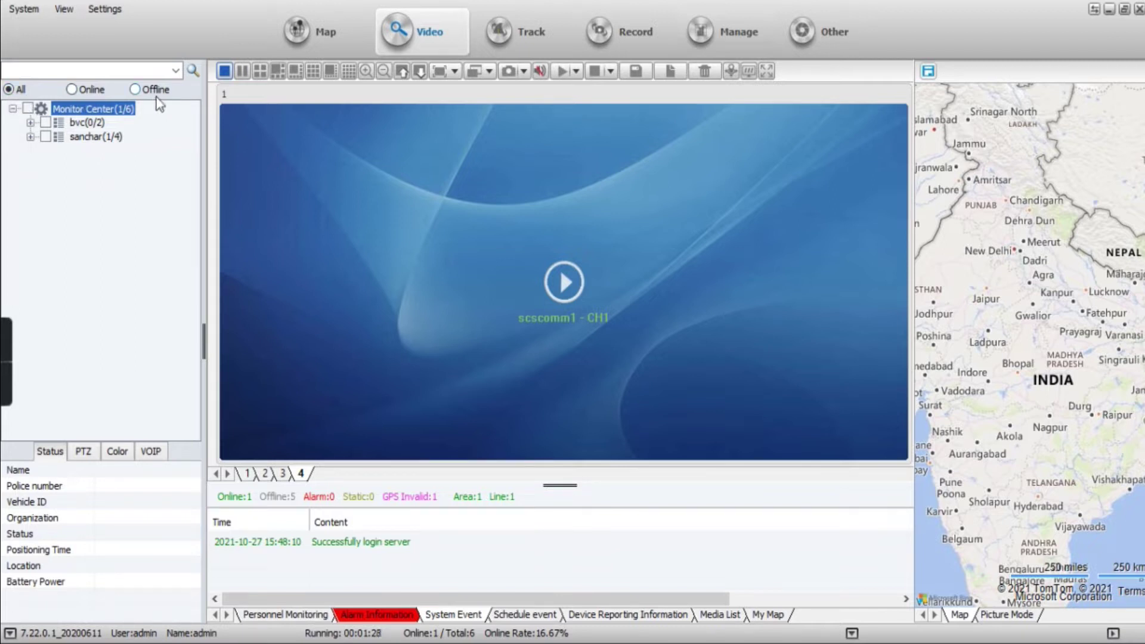
pyautogui.click(71, 89)
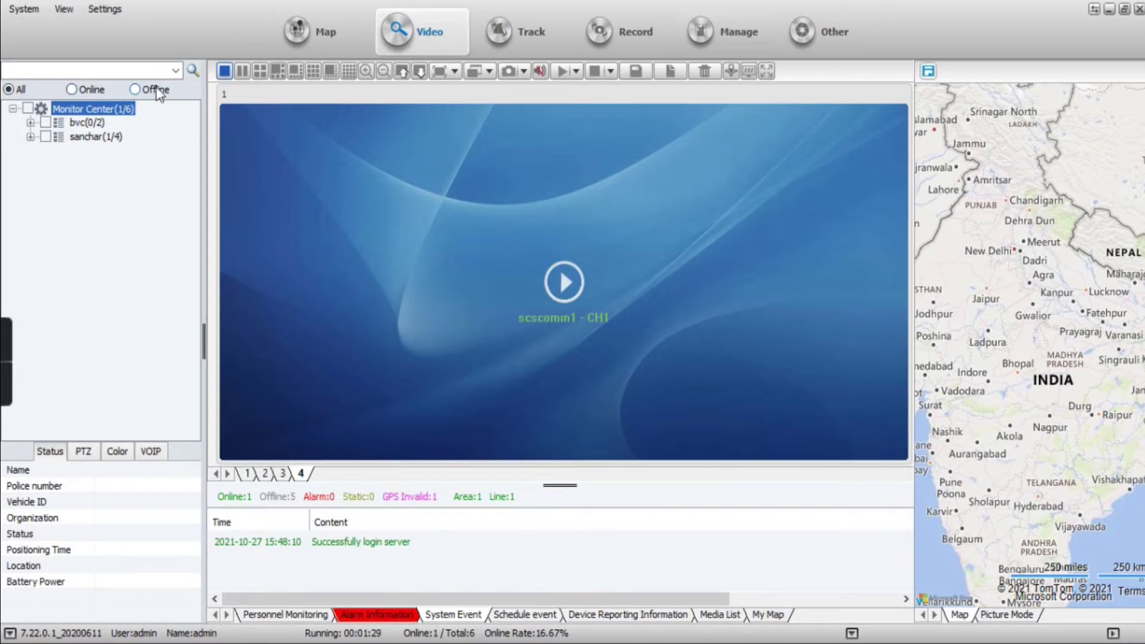
pyautogui.click(23, 89)
pyautogui.click(30, 136)
pyautogui.click(30, 137)
pyautogui.click(29, 122)
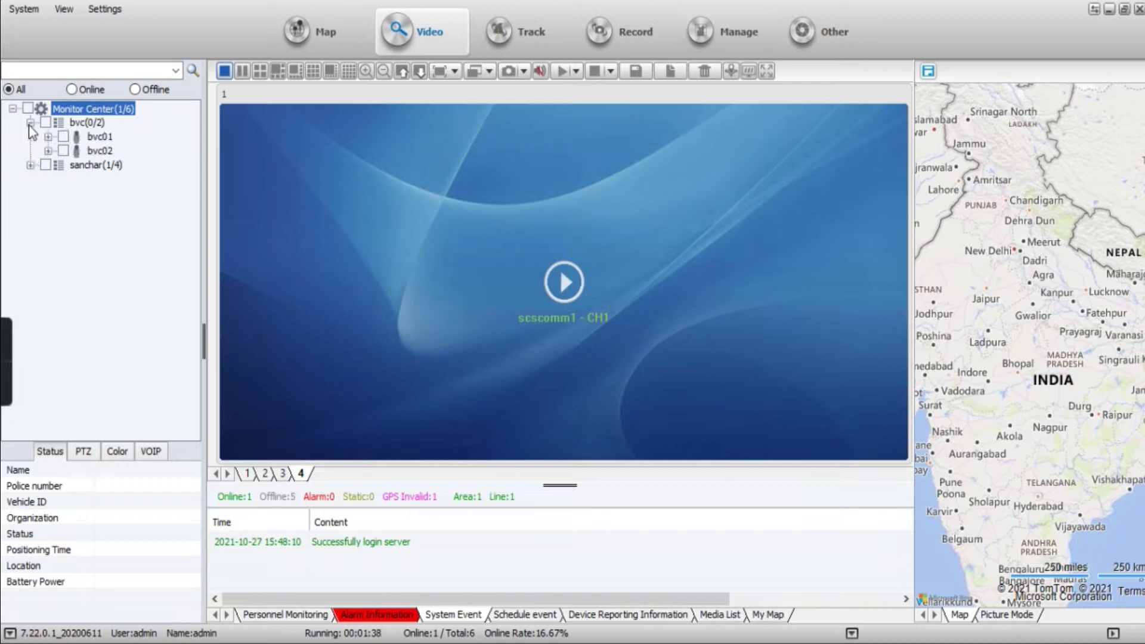
pyautogui.click(30, 122)
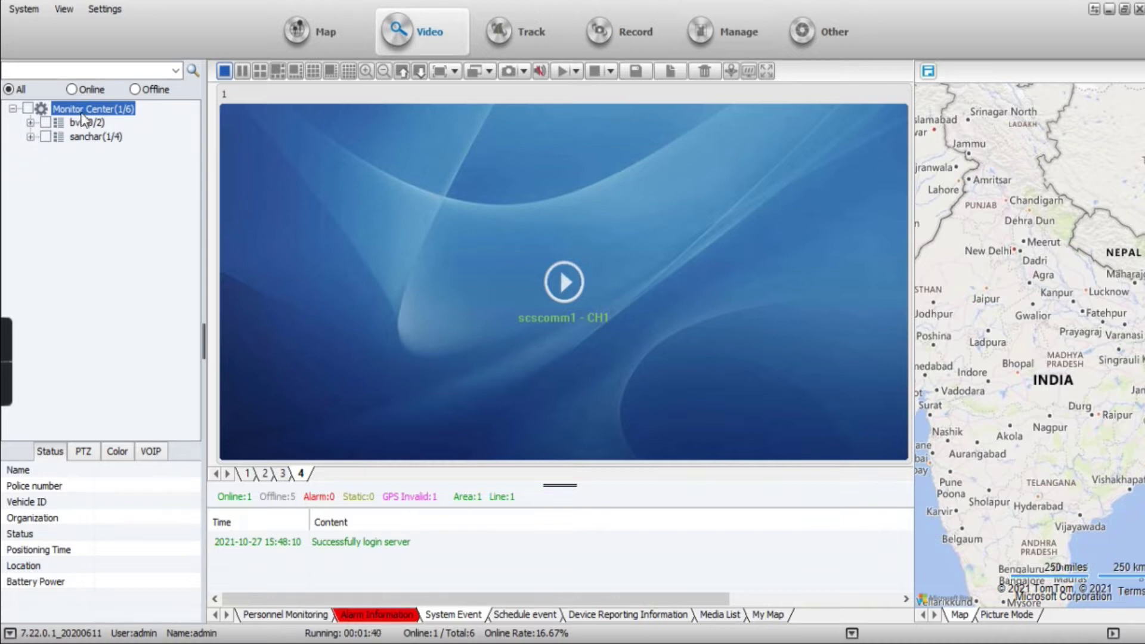
# - Compare the monitor center's device list filtered by online and by offline devices
pyautogui.click(73, 89)
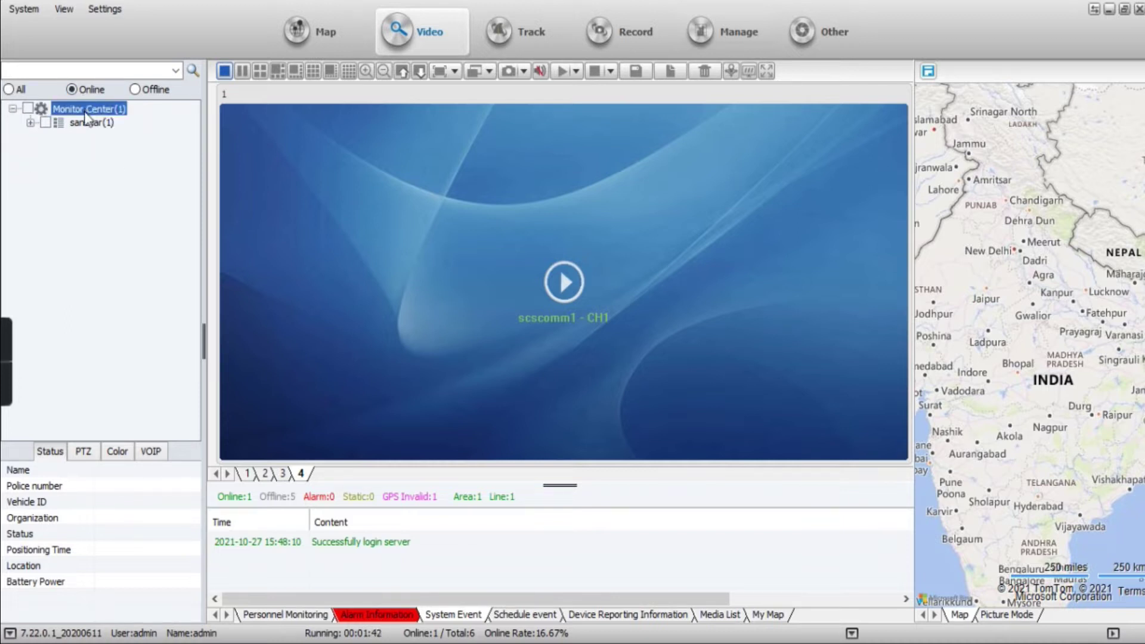
pyautogui.click(30, 122)
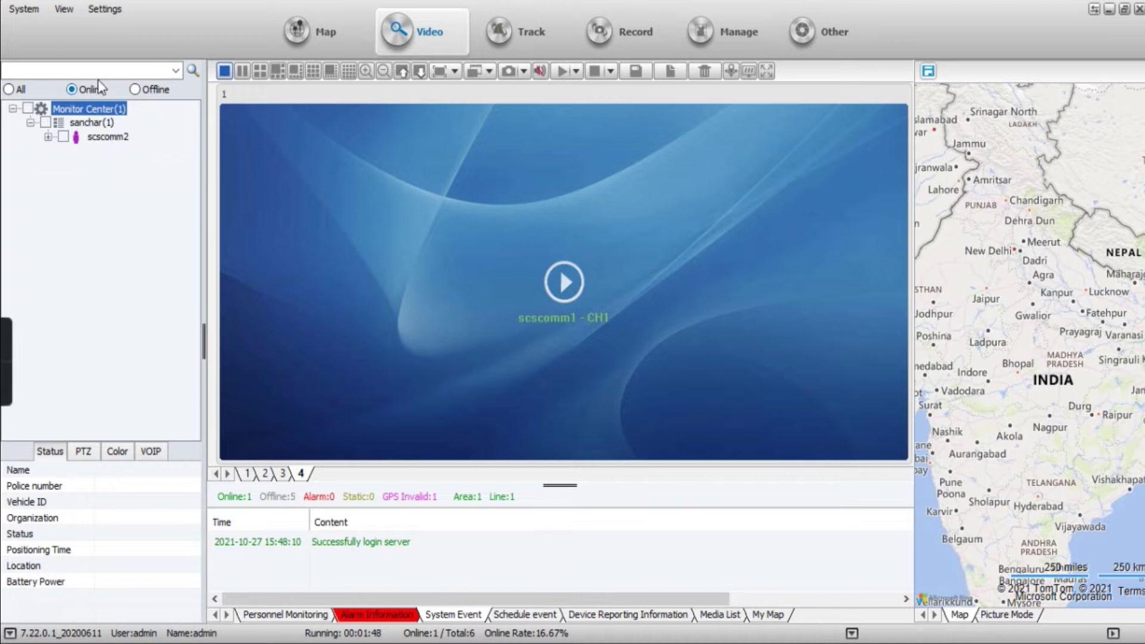
pyautogui.click(137, 90)
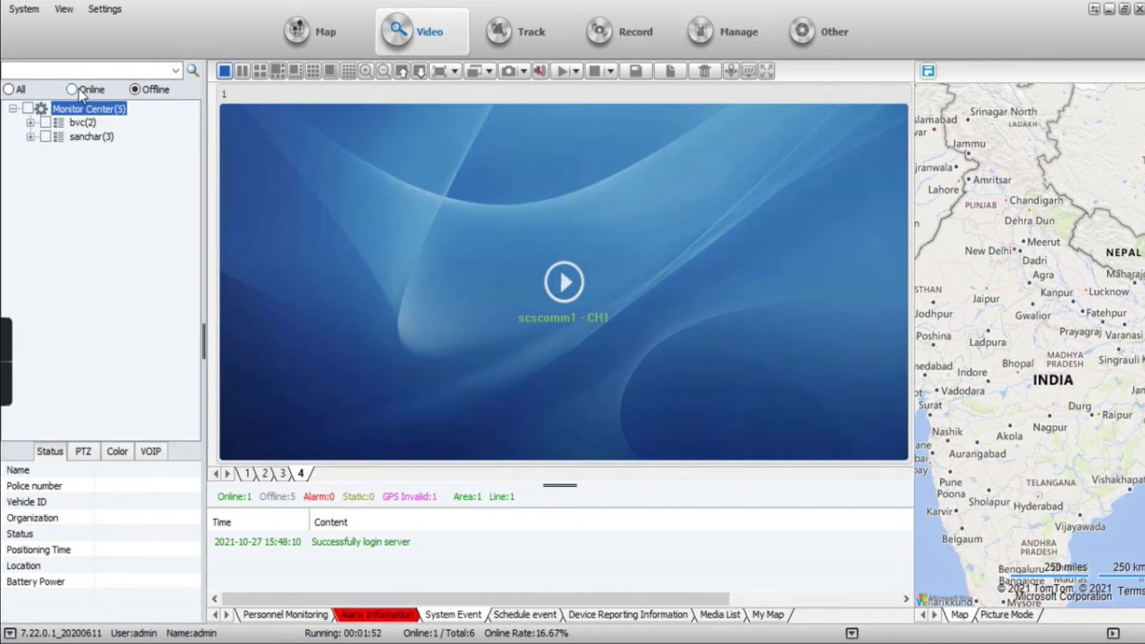
pyautogui.click(73, 89)
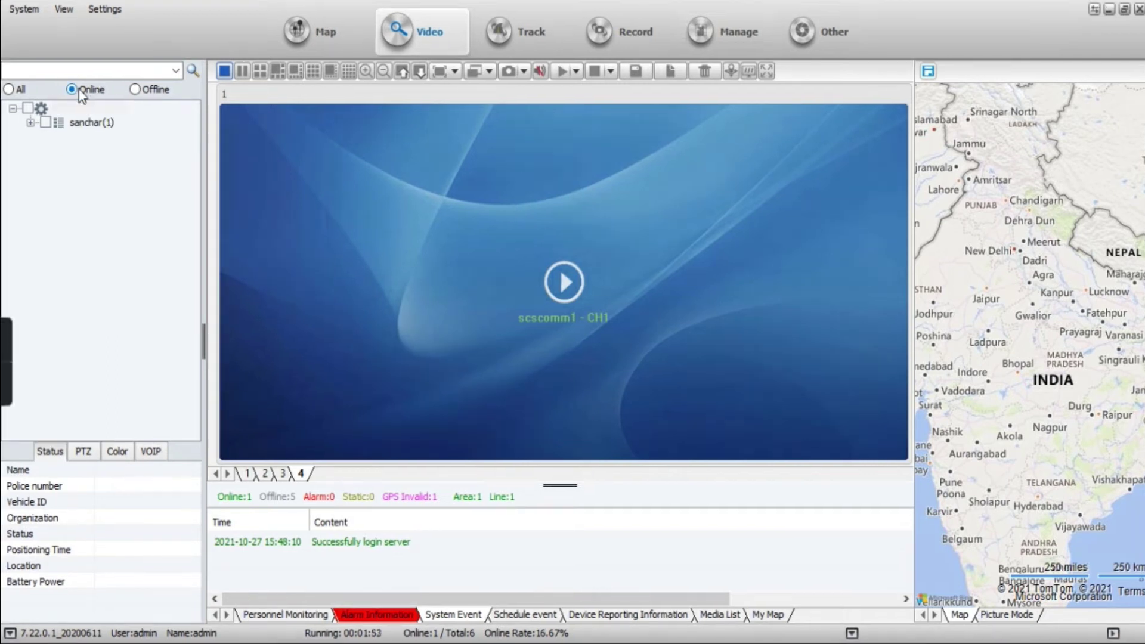
pyautogui.click(167, 91)
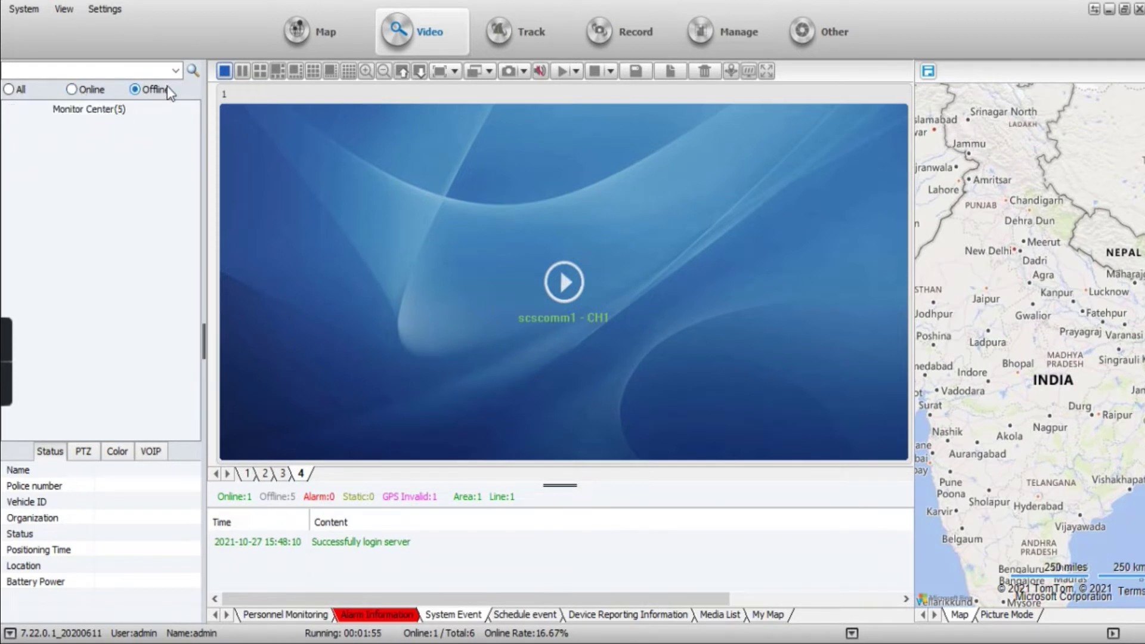
# - Show only online devices and start the live video preview of scscomm2 in the sanchar group
pyautogui.click(81, 88)
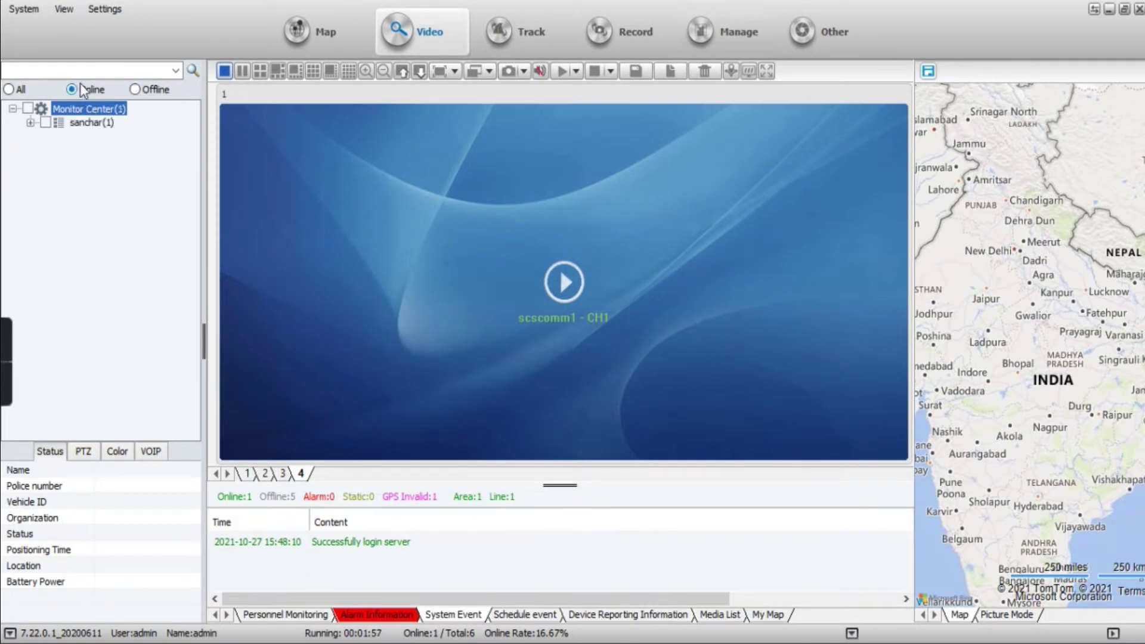
pyautogui.click(31, 122)
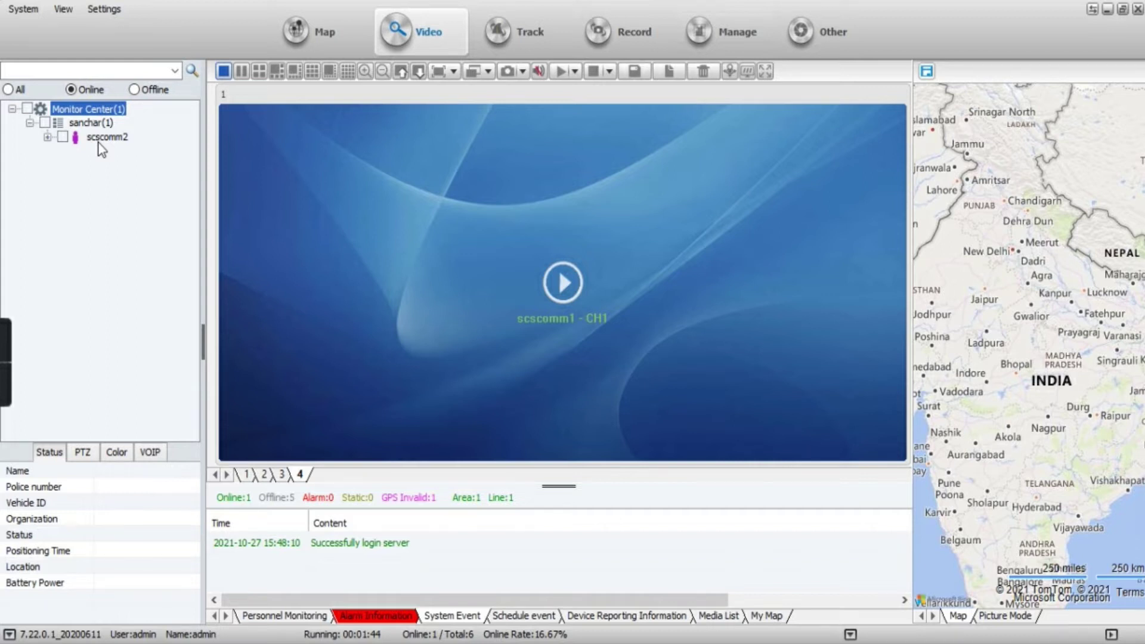
pyautogui.doubleClick(105, 138)
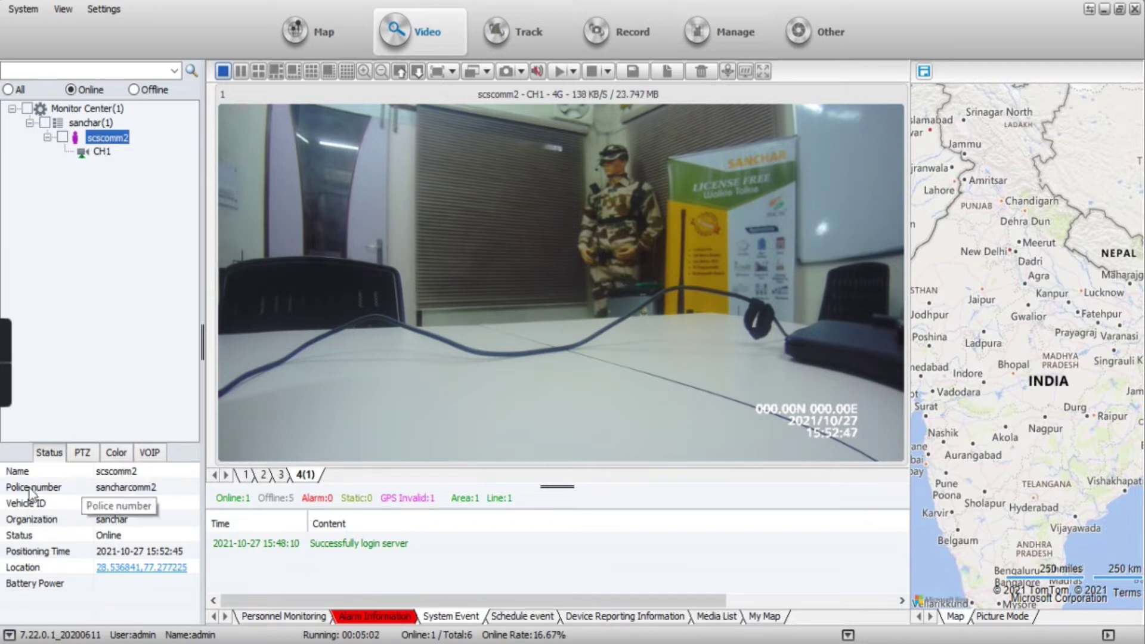
# - Review the vehicle ID, organization, status, positioning time and location of scscomm2
pyautogui.click(47, 503)
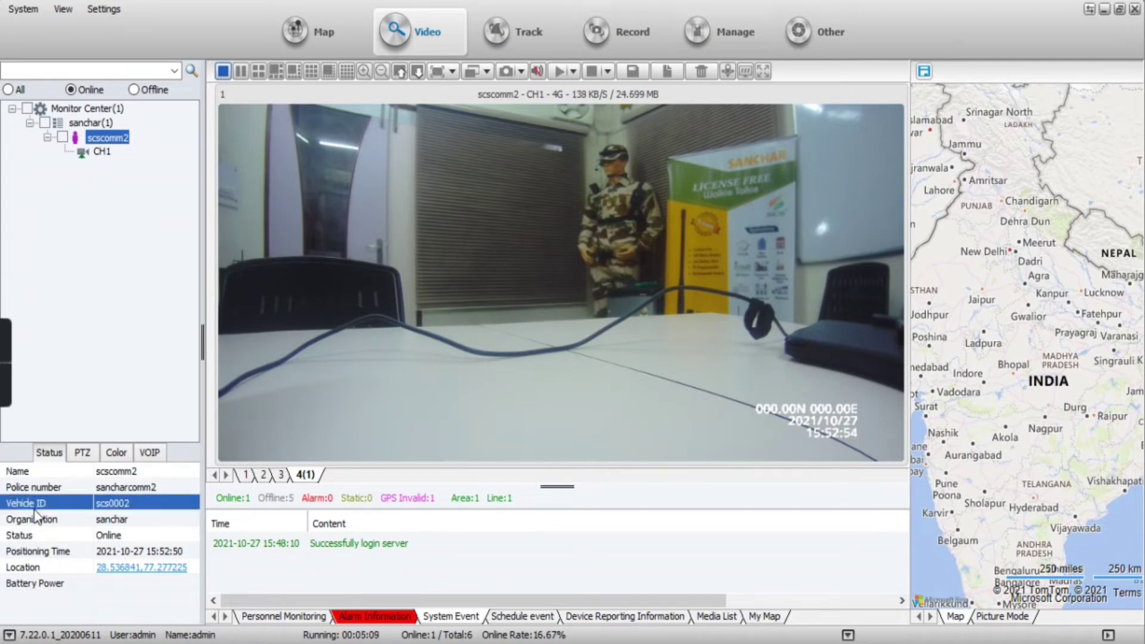
pyautogui.click(49, 520)
pyautogui.click(50, 536)
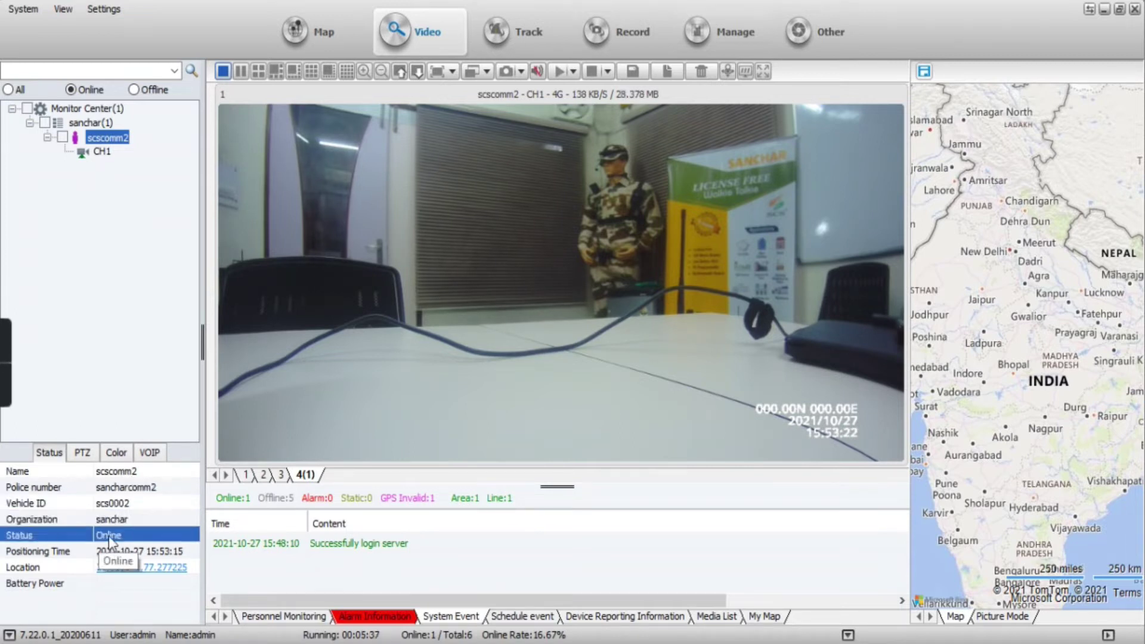
pyautogui.click(55, 552)
pyautogui.click(80, 567)
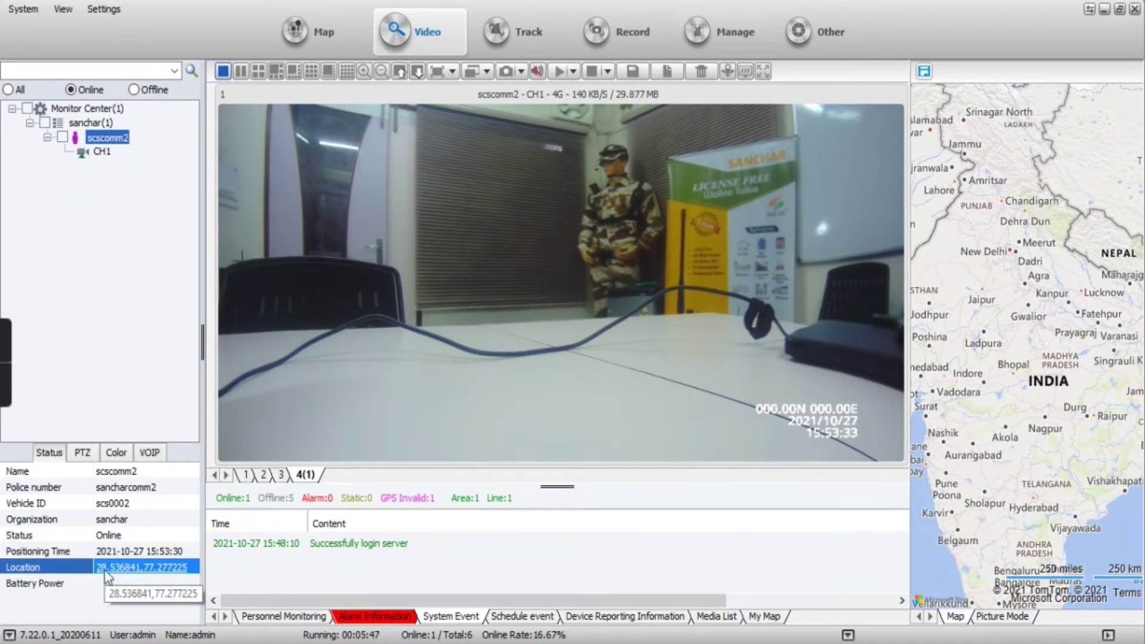
# - Start a VOIP intercom session with scscomm2 in simplex mode and end it
pyautogui.click(149, 453)
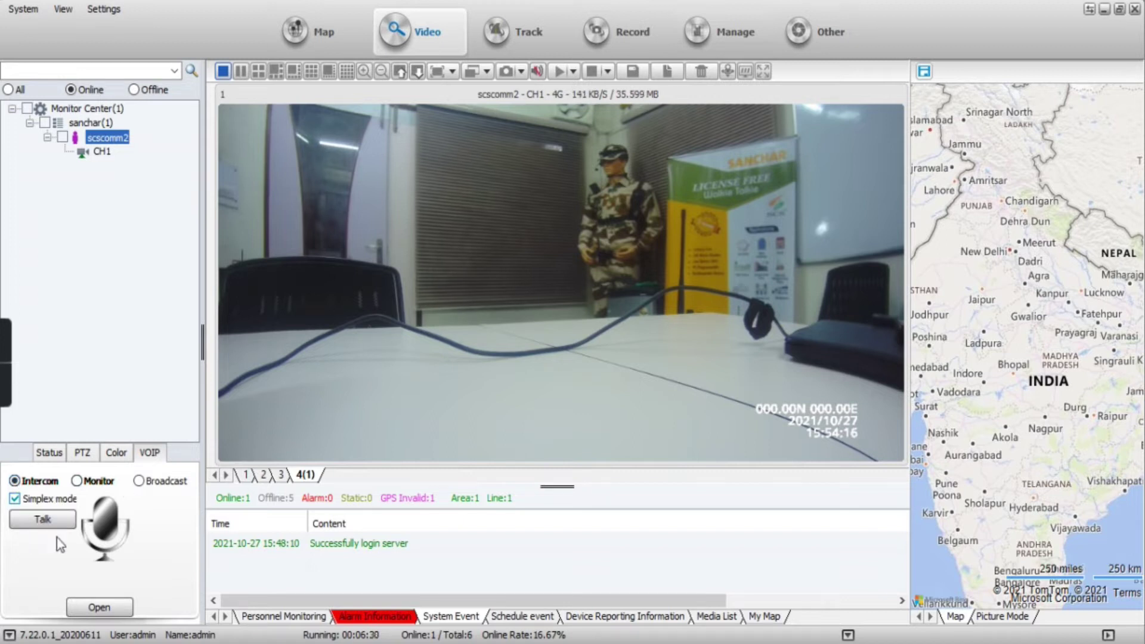
pyautogui.click(102, 609)
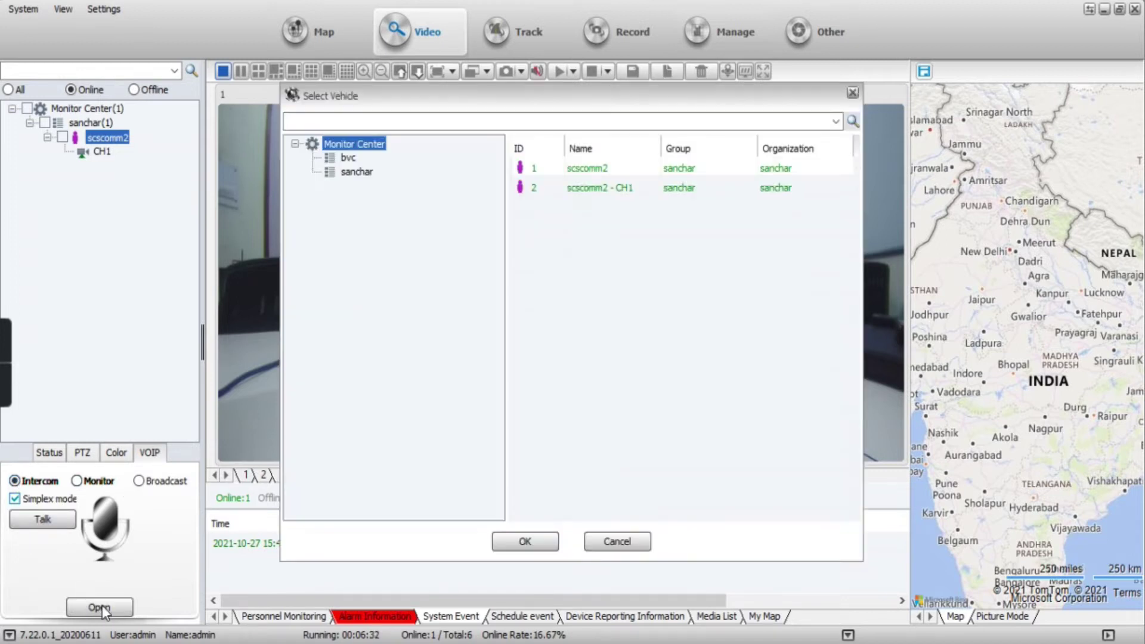
pyautogui.click(604, 170)
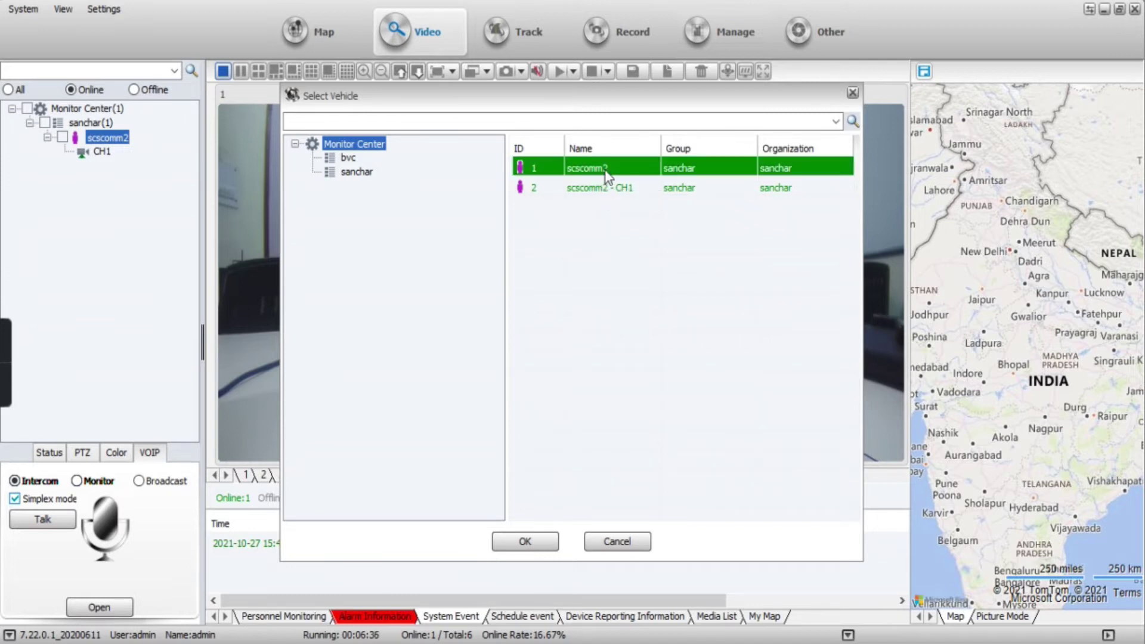
pyautogui.click(525, 540)
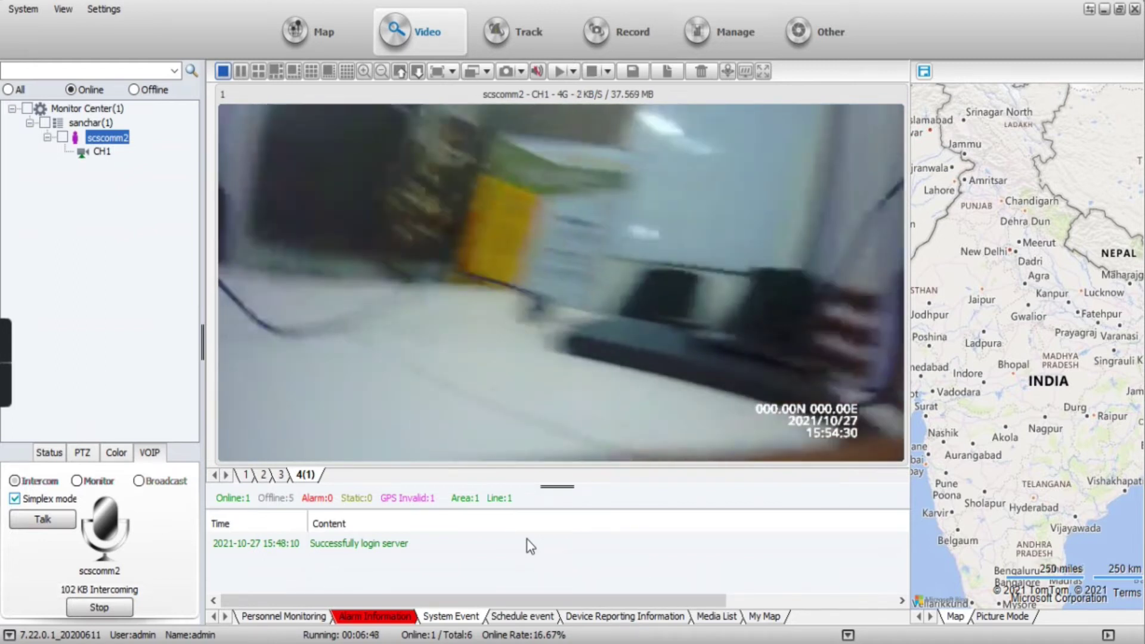
pyautogui.click(127, 608)
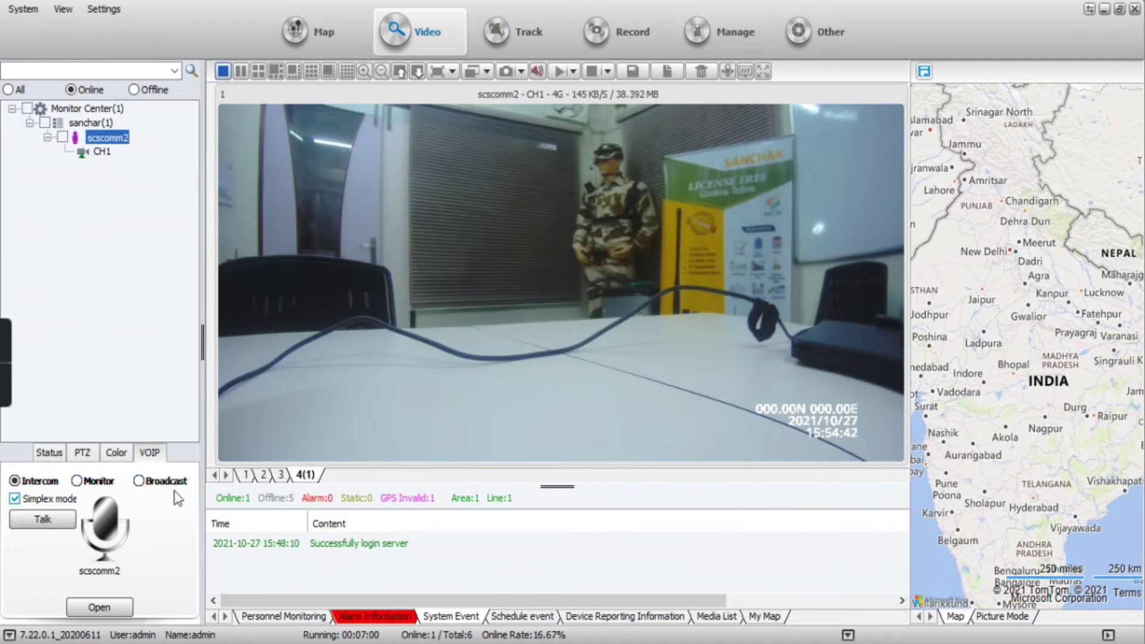
# - Set VOIP to Monitor mode and open an audio monitoring session with scscomm2
pyautogui.click(93, 487)
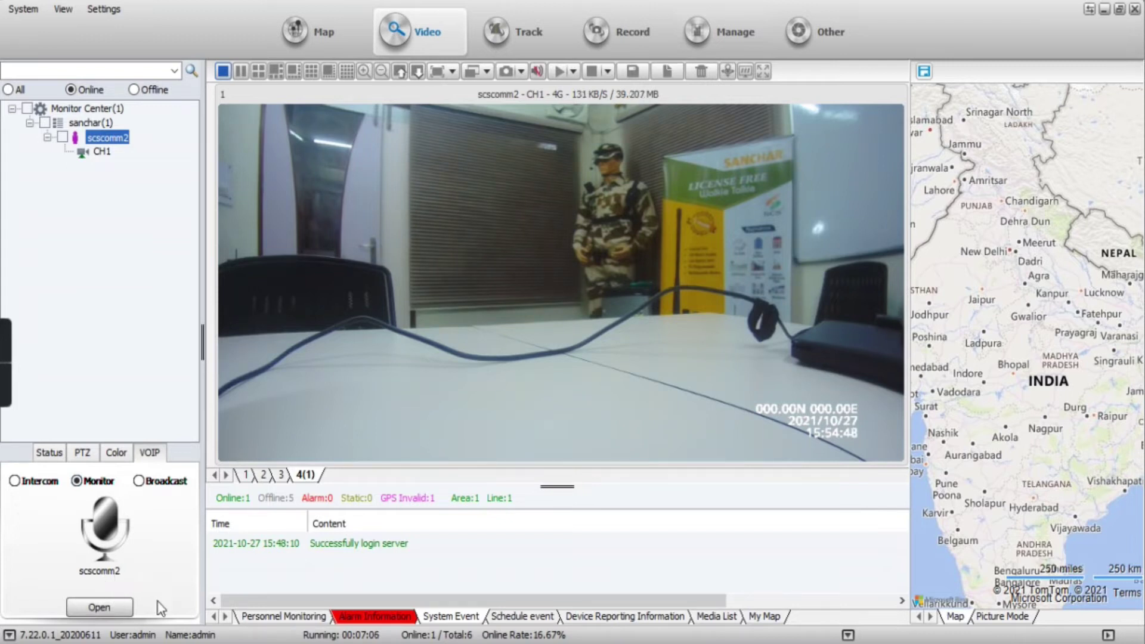
pyautogui.click(127, 608)
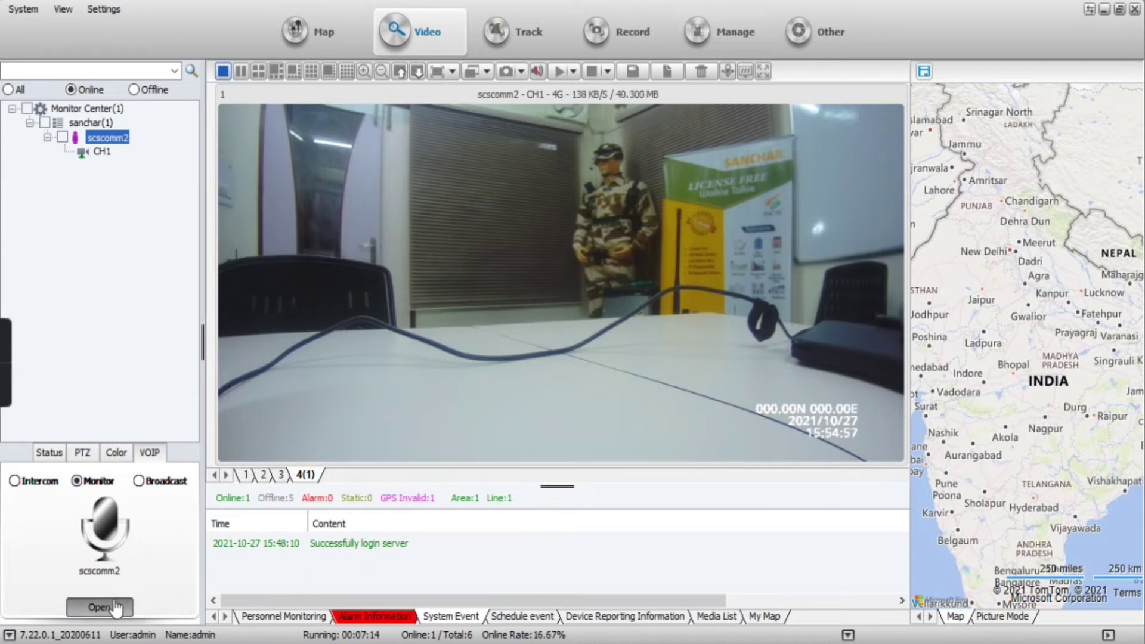
# - Set VOIP to Broadcast mode and try to start a broadcast to scscomm2
pyautogui.click(141, 482)
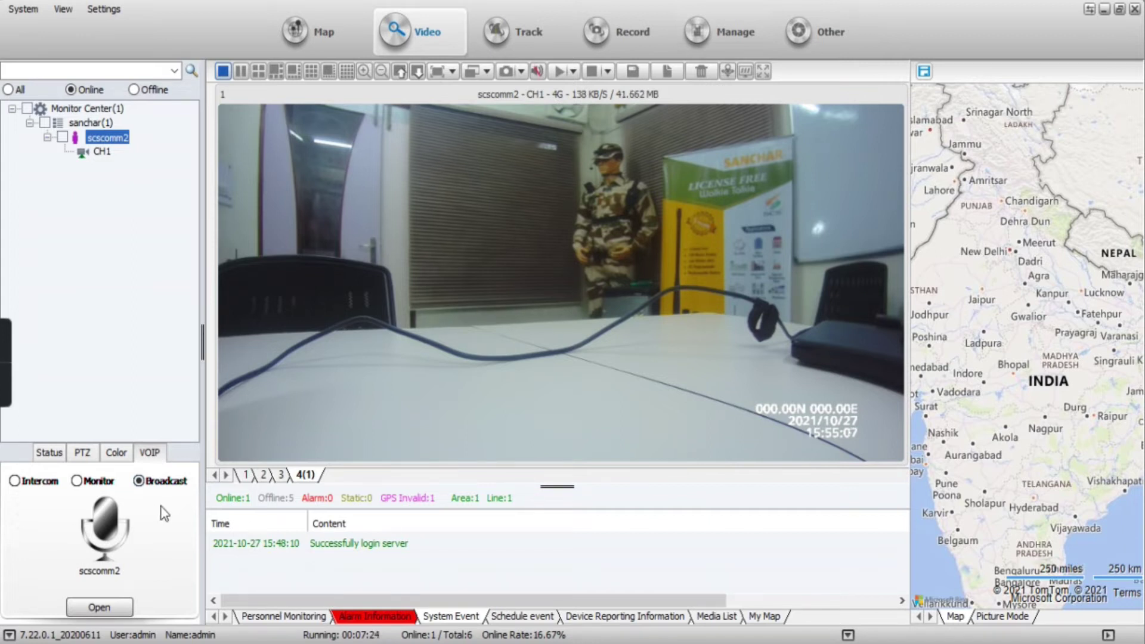
pyautogui.click(107, 607)
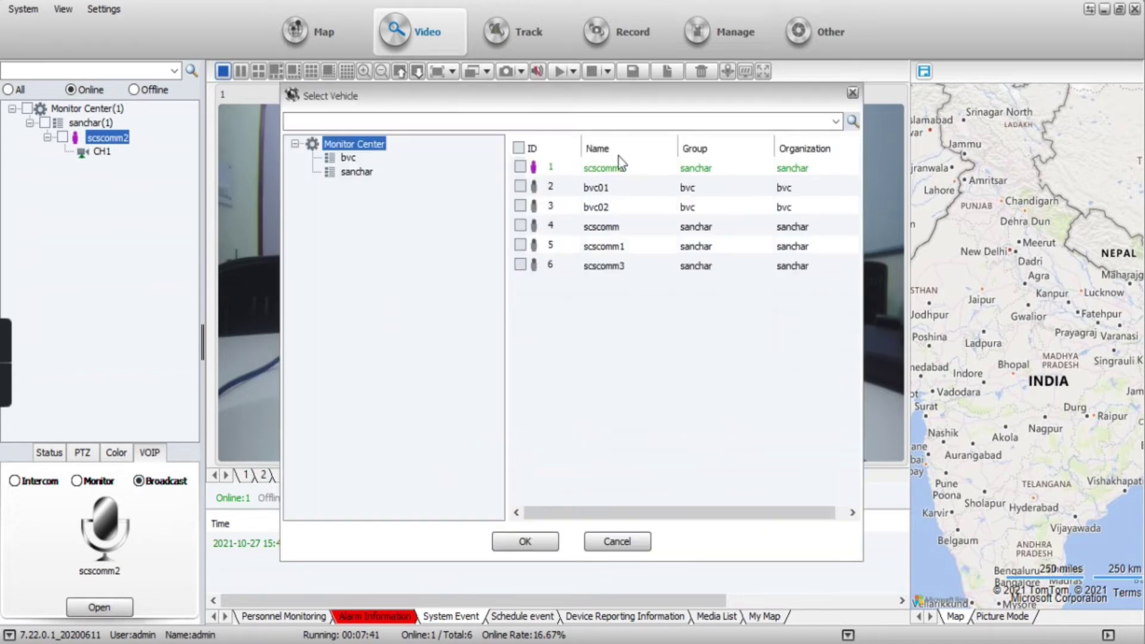
pyautogui.click(623, 169)
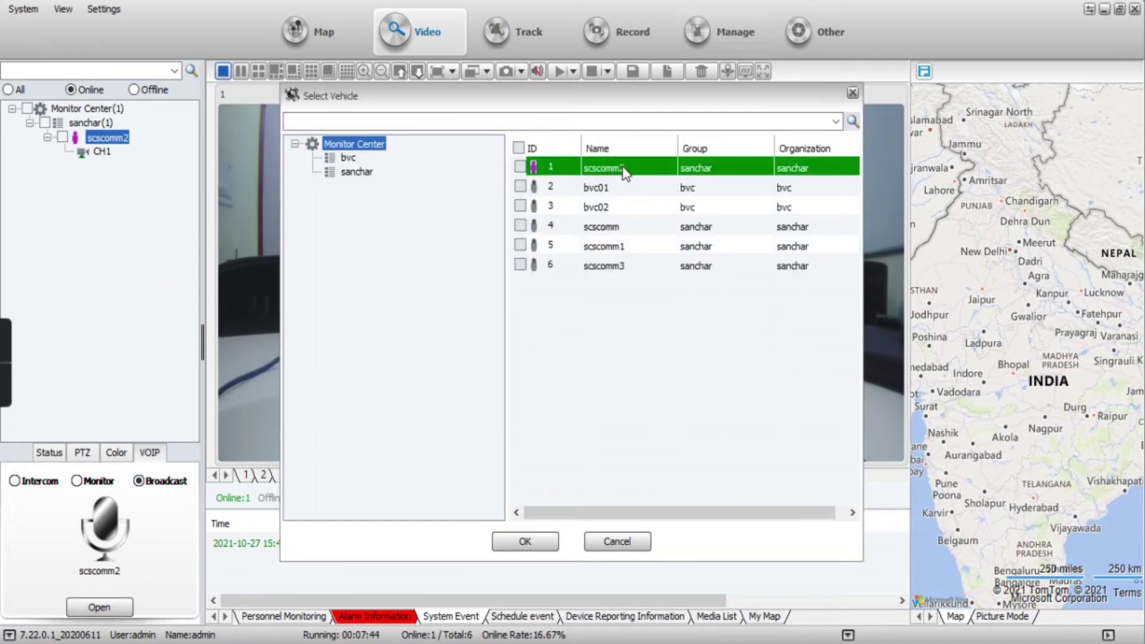
pyautogui.click(525, 541)
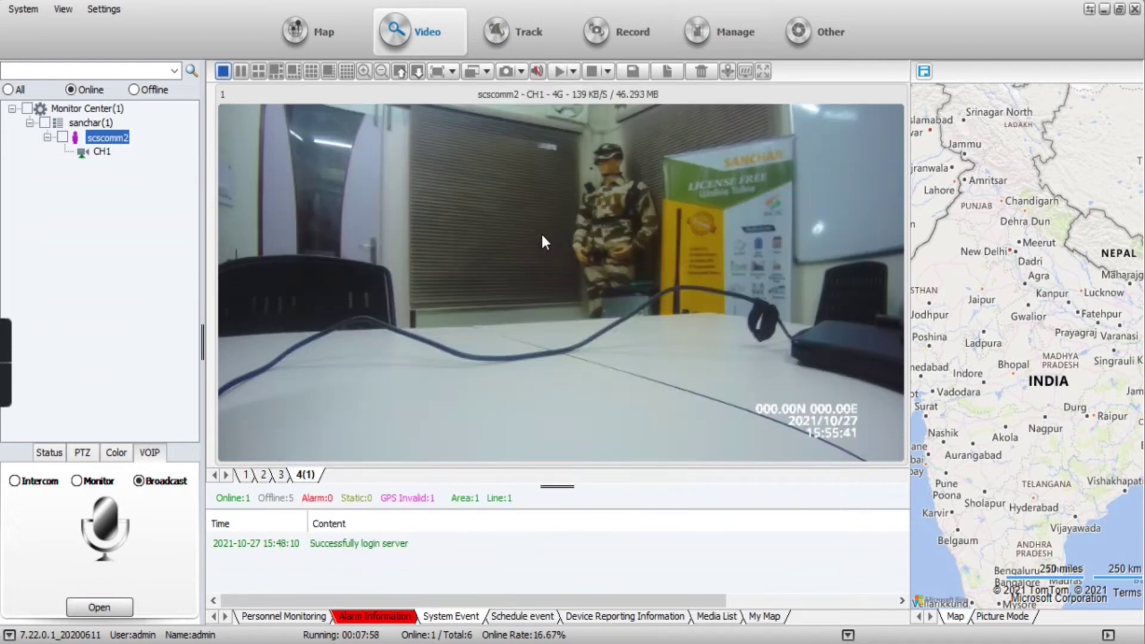
# - Stop the live preview of scscomm2's CH1 and start it again
pyautogui.rightClick(547, 235)
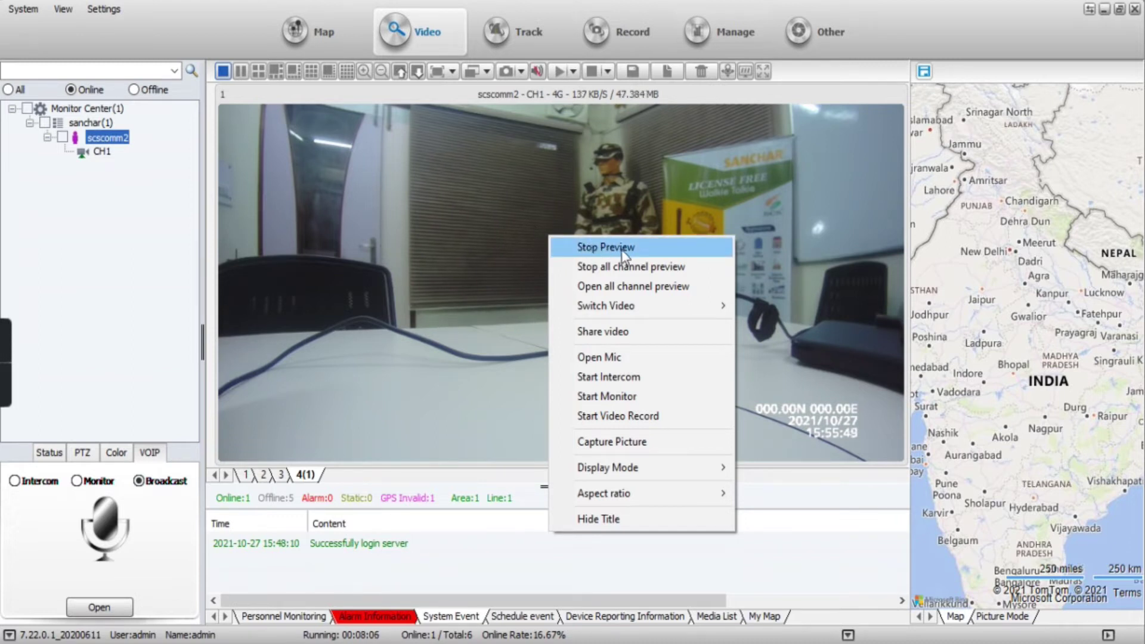
pyautogui.click(599, 250)
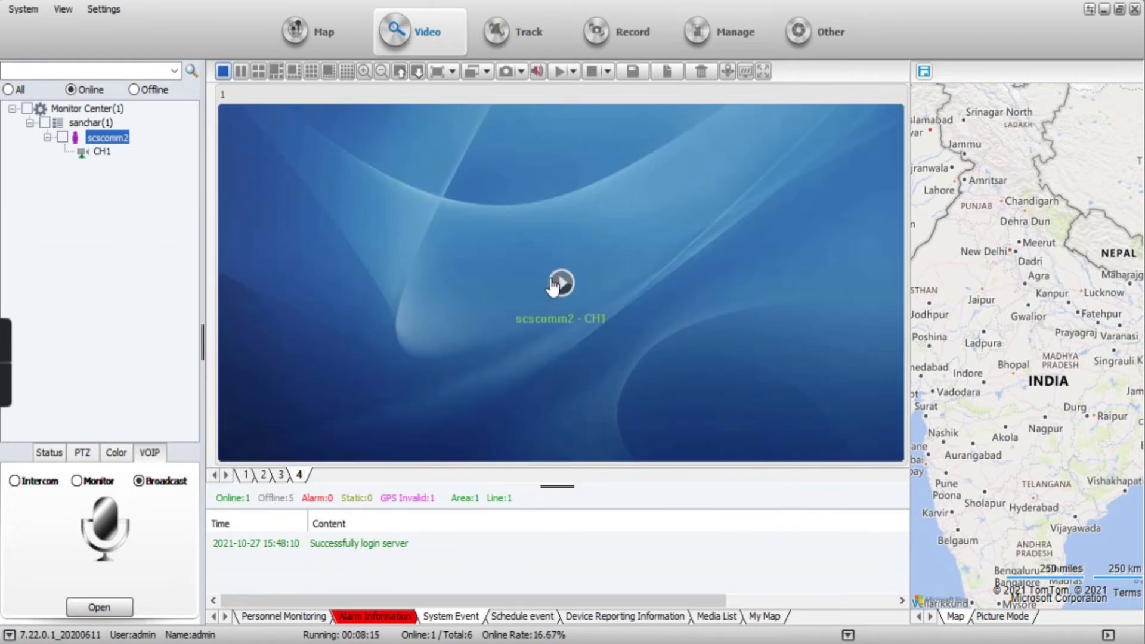
pyautogui.click(560, 284)
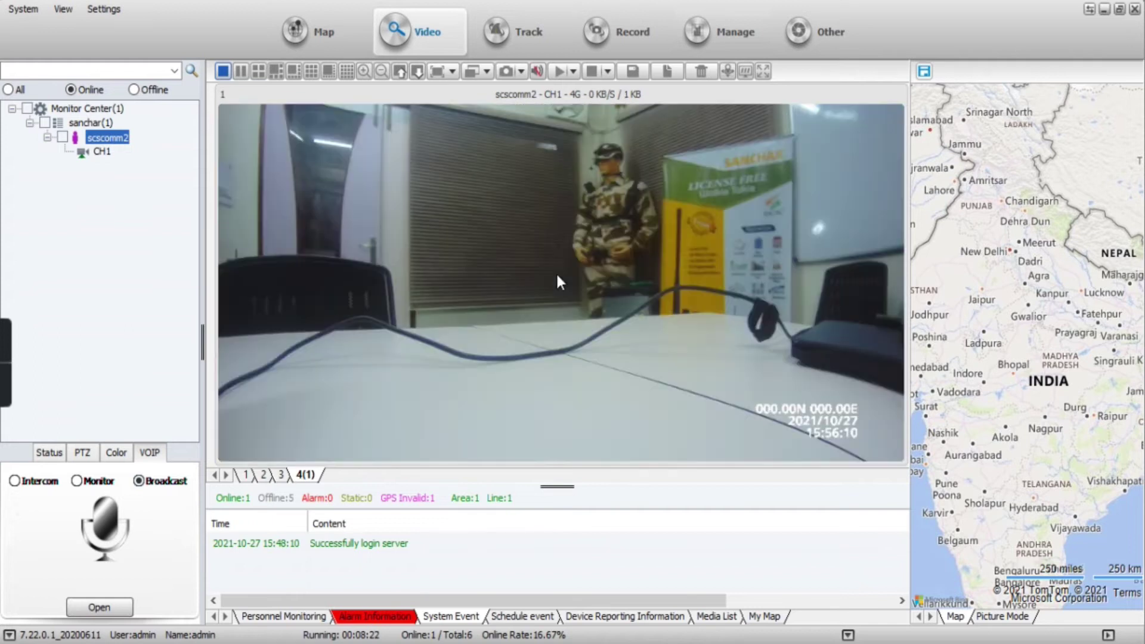
# - Open the user selection for sharing the CH1 video and close it without sharing
pyautogui.rightClick(489, 204)
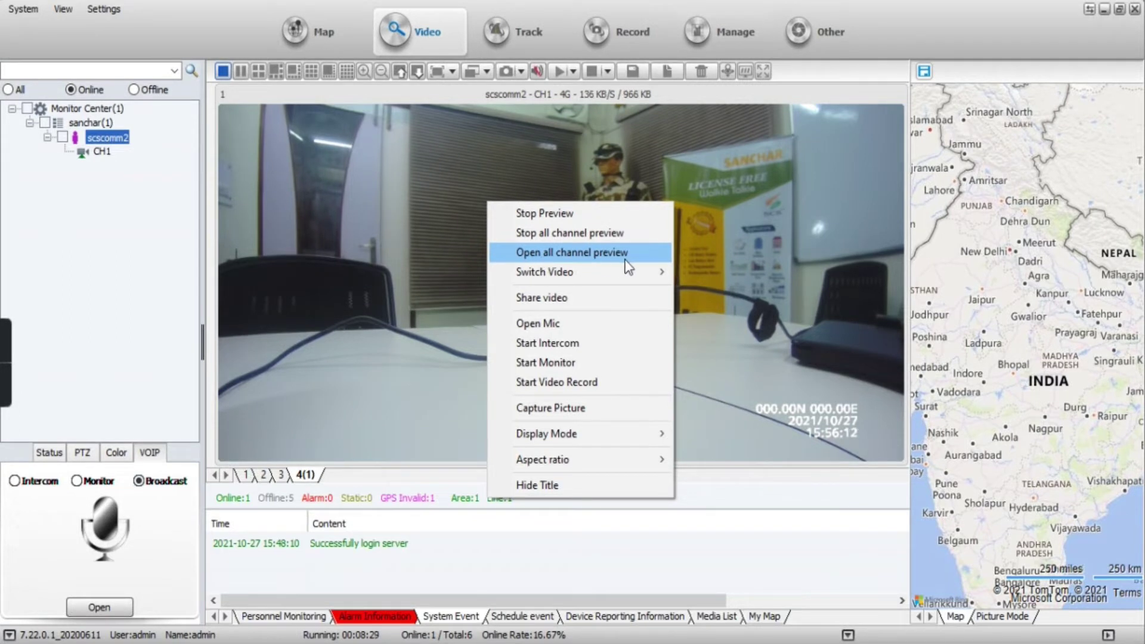
pyautogui.moveTo(567, 273)
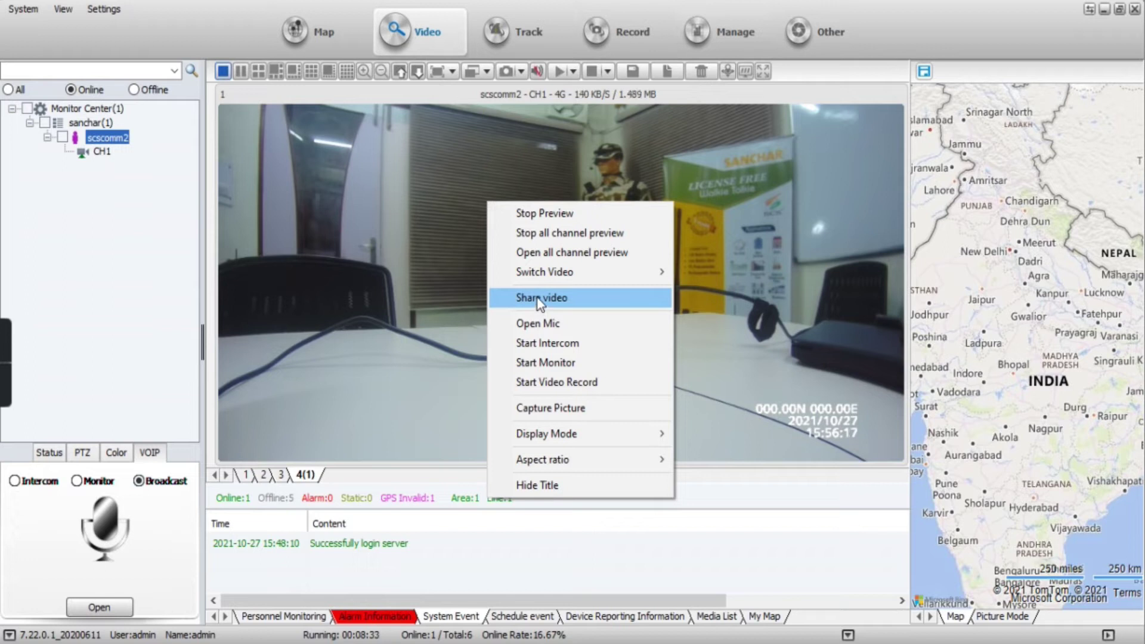
pyautogui.click(538, 298)
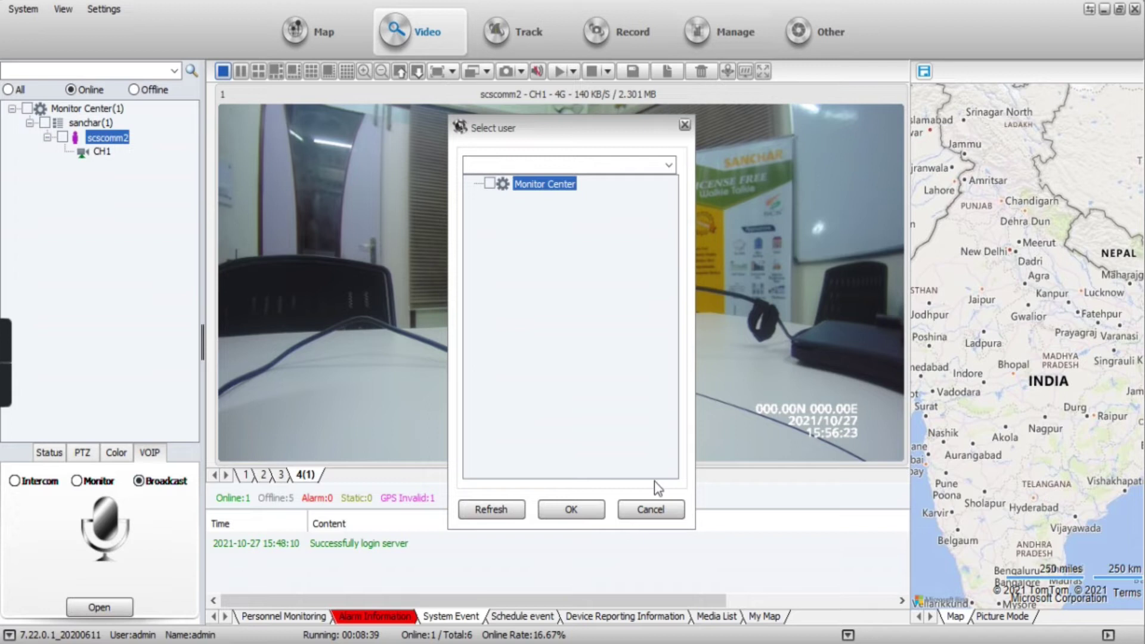
pyautogui.click(650, 510)
# - Turn the CH1 preview's sound on and off again, and start an intercom with scscomm2 from the preview
pyautogui.rightClick(517, 249)
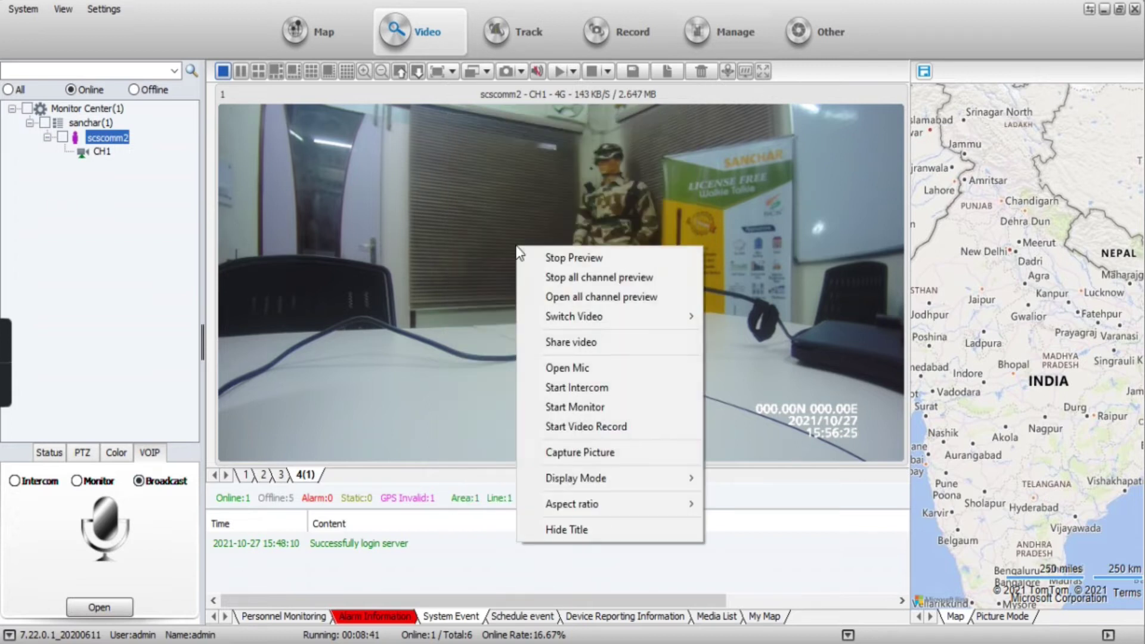
pyautogui.click(590, 366)
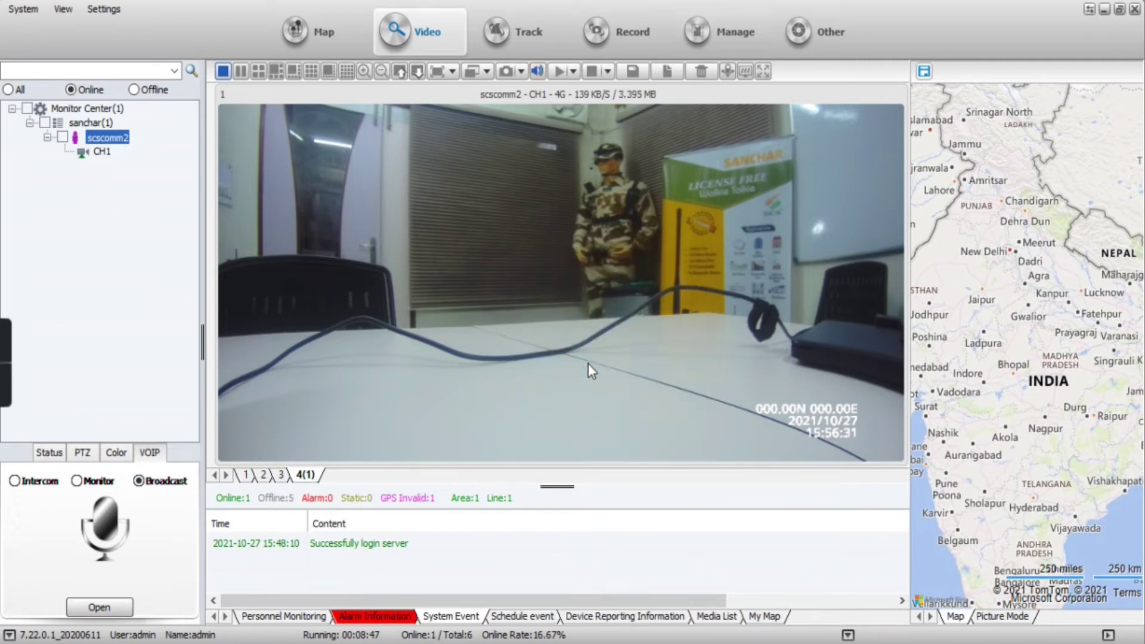
pyautogui.rightClick(504, 234)
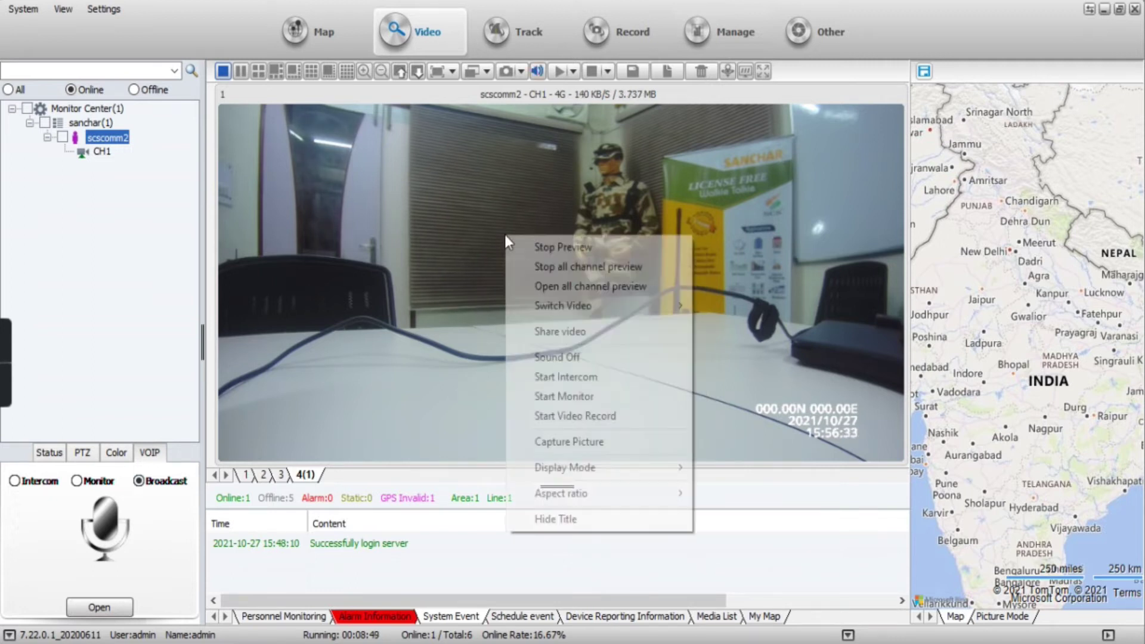
pyautogui.click(590, 354)
pyautogui.rightClick(453, 207)
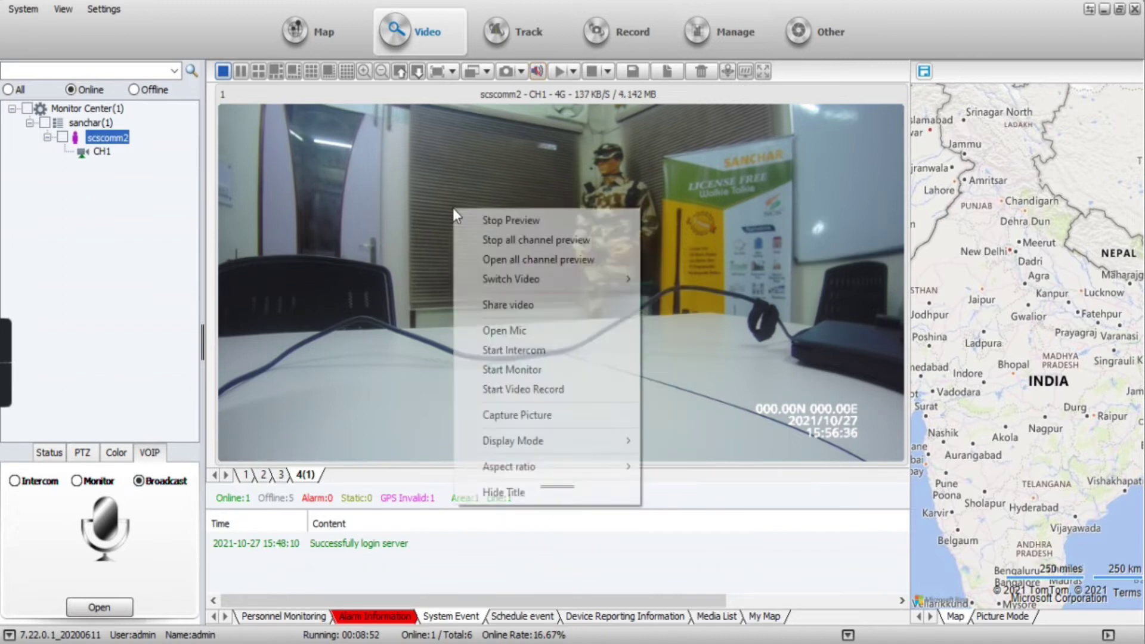
pyautogui.click(556, 346)
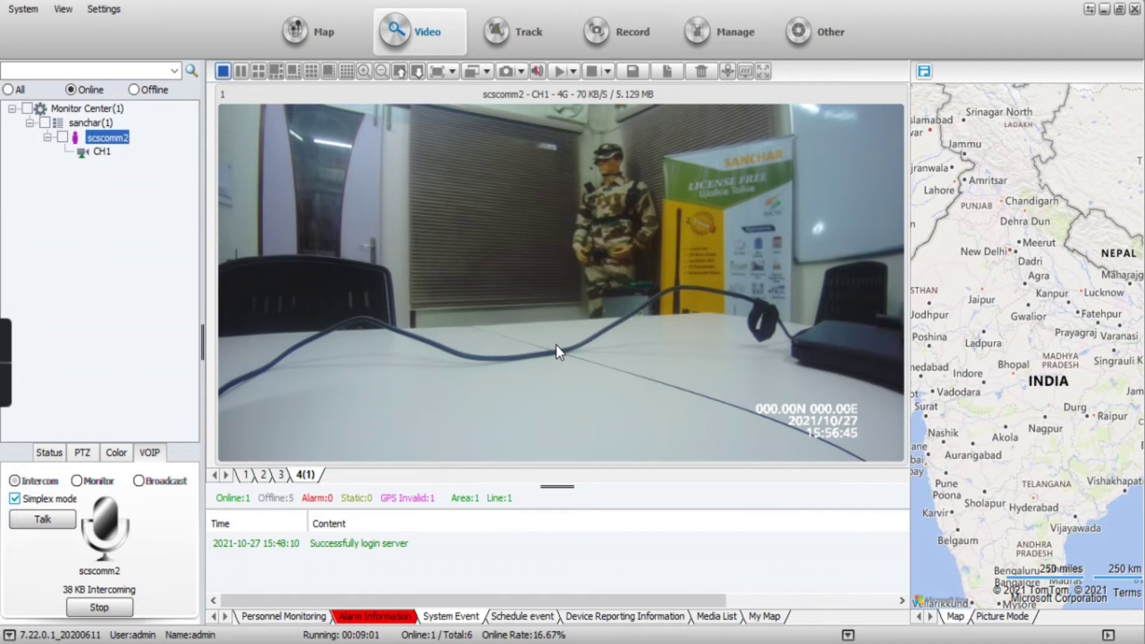
# - Start and stop a video recording of scscomm2's CH1 preview, and capture a picture from it
pyautogui.rightClick(362, 207)
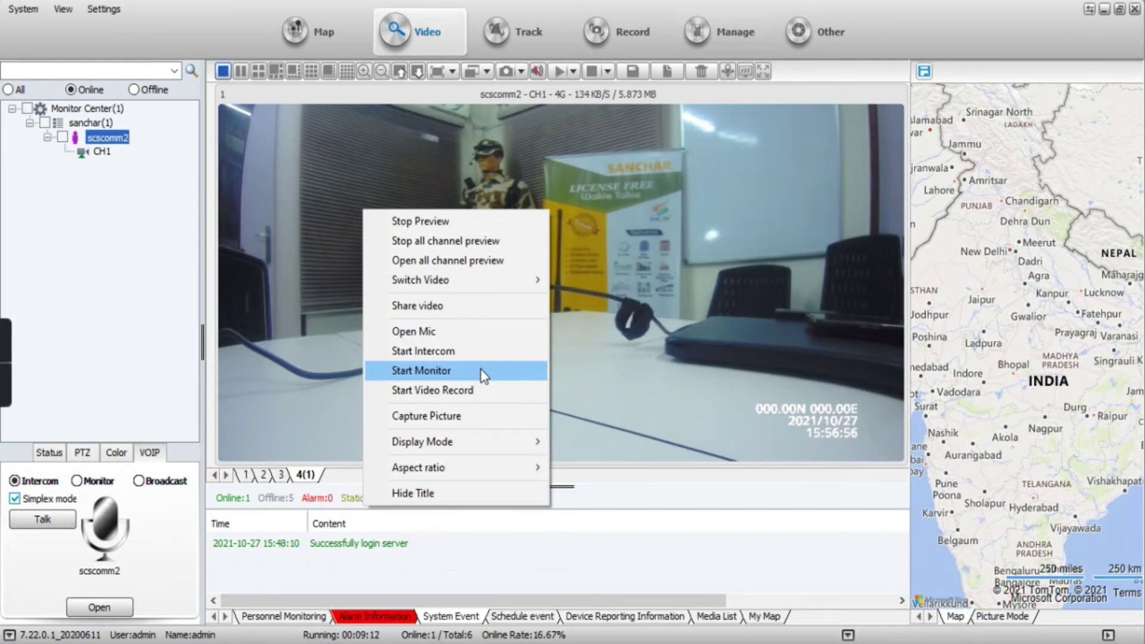
pyautogui.click(452, 396)
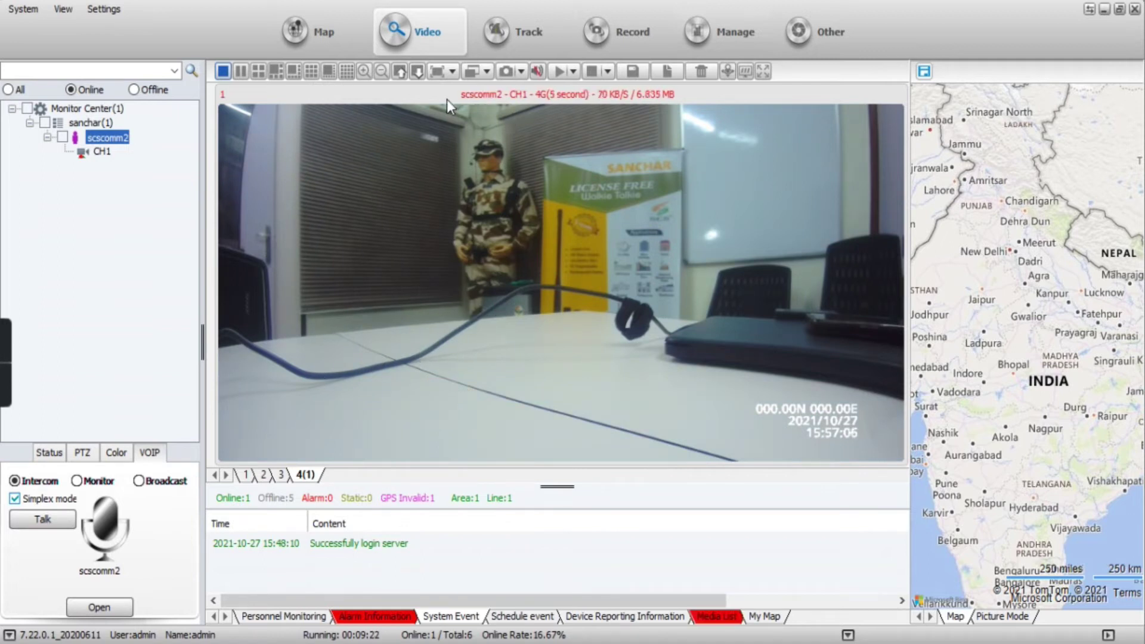
pyautogui.rightClick(479, 228)
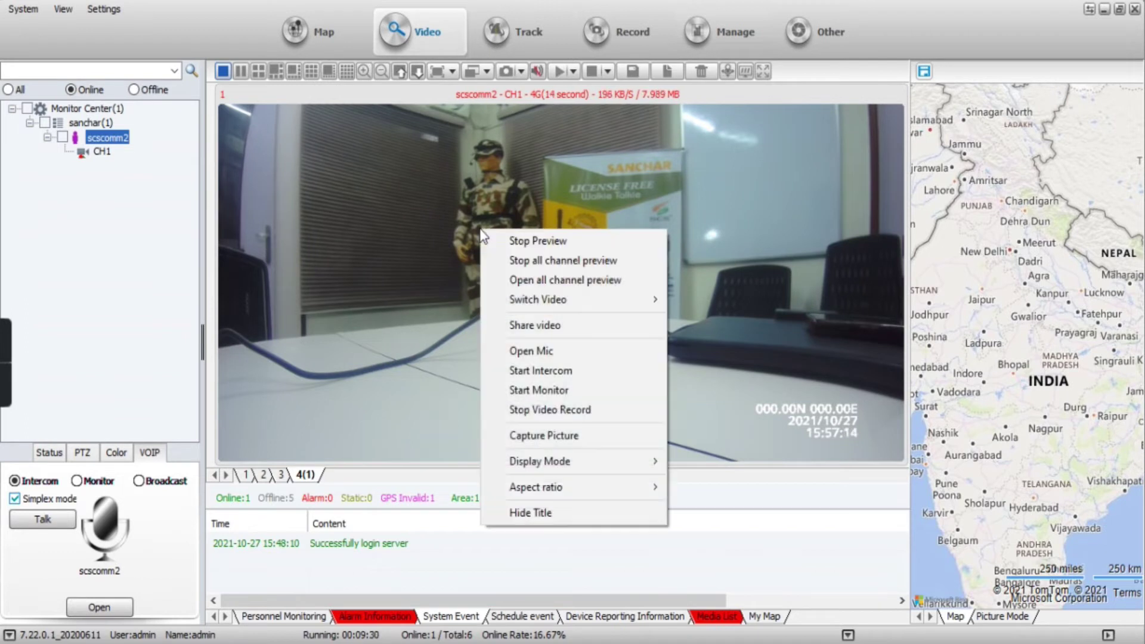
pyautogui.click(569, 410)
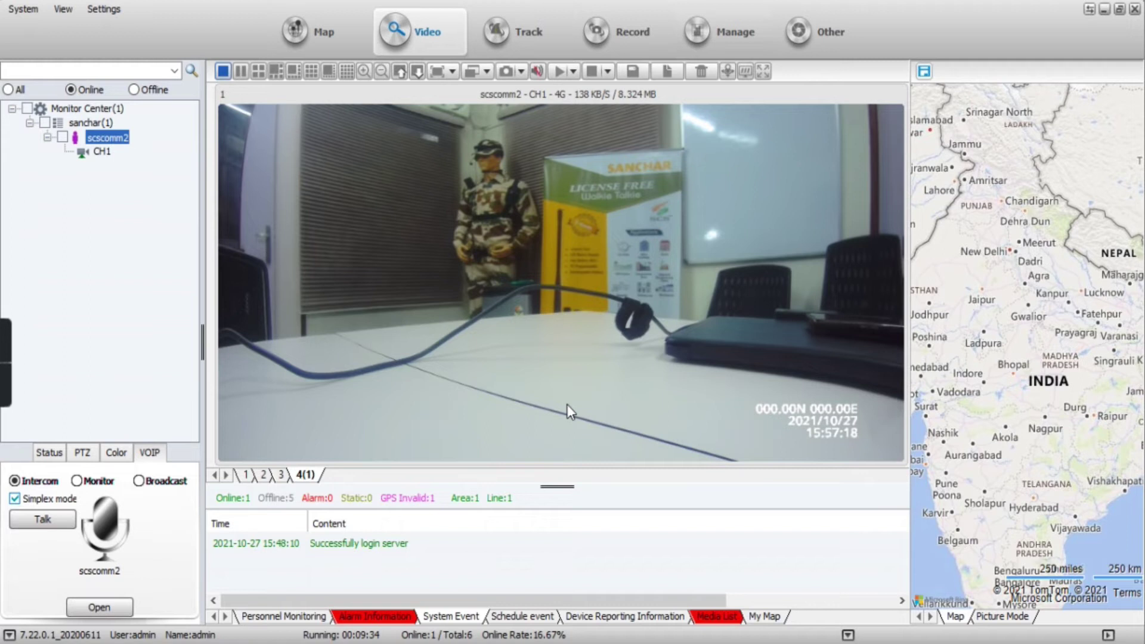
pyautogui.rightClick(335, 172)
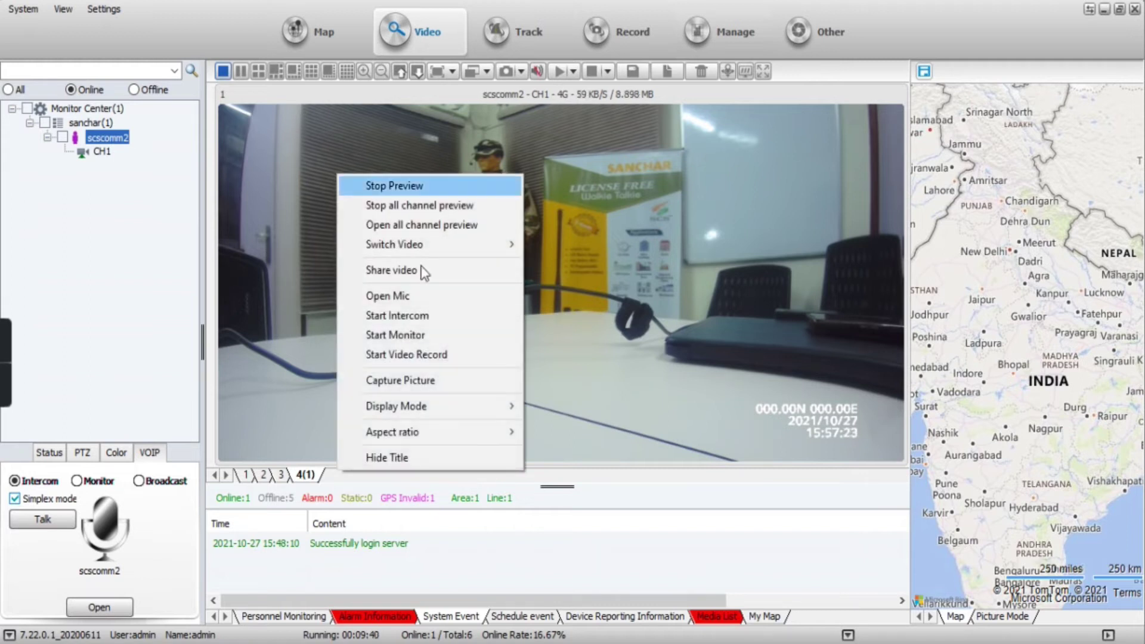
pyautogui.click(455, 388)
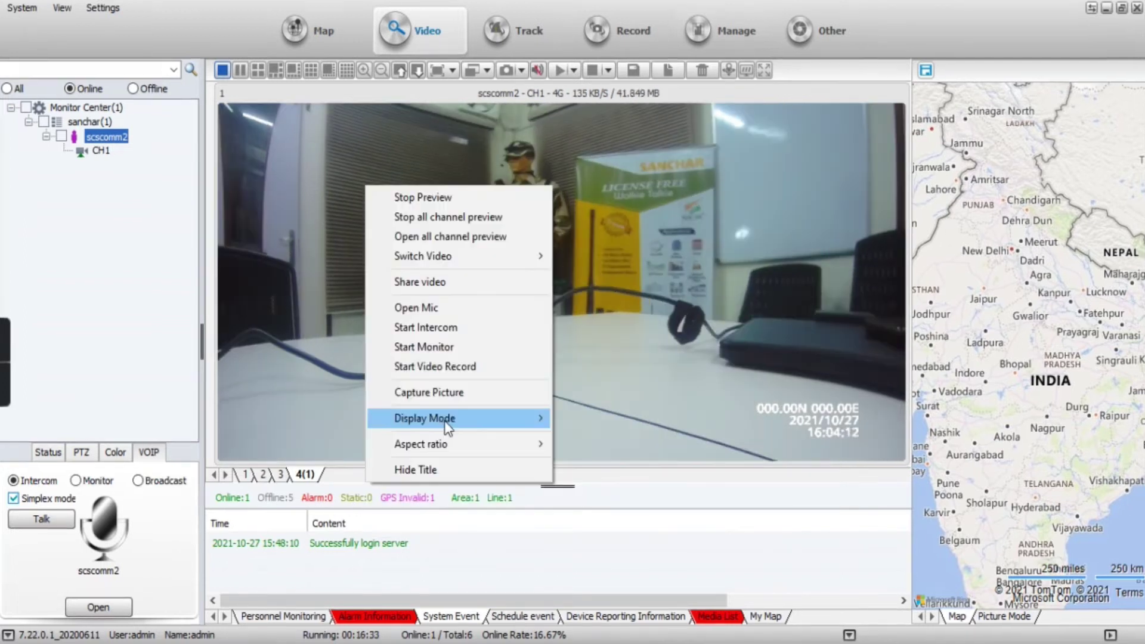
# - Hide the title of the CH1 preview and show it again
pyautogui.moveTo(444, 421)
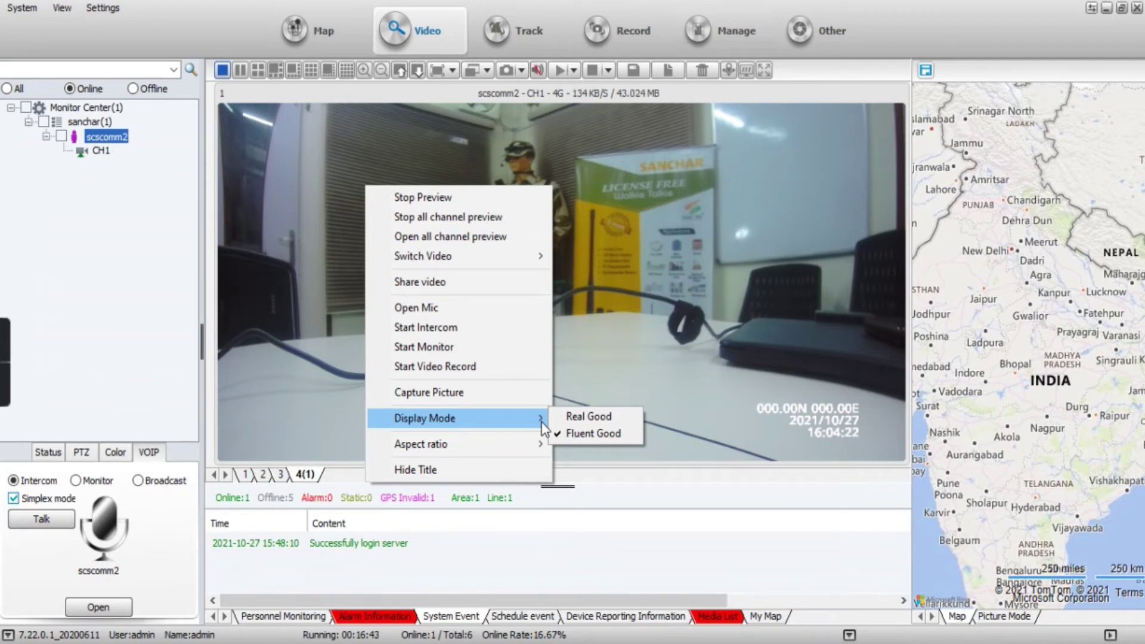
pyautogui.moveTo(507, 453)
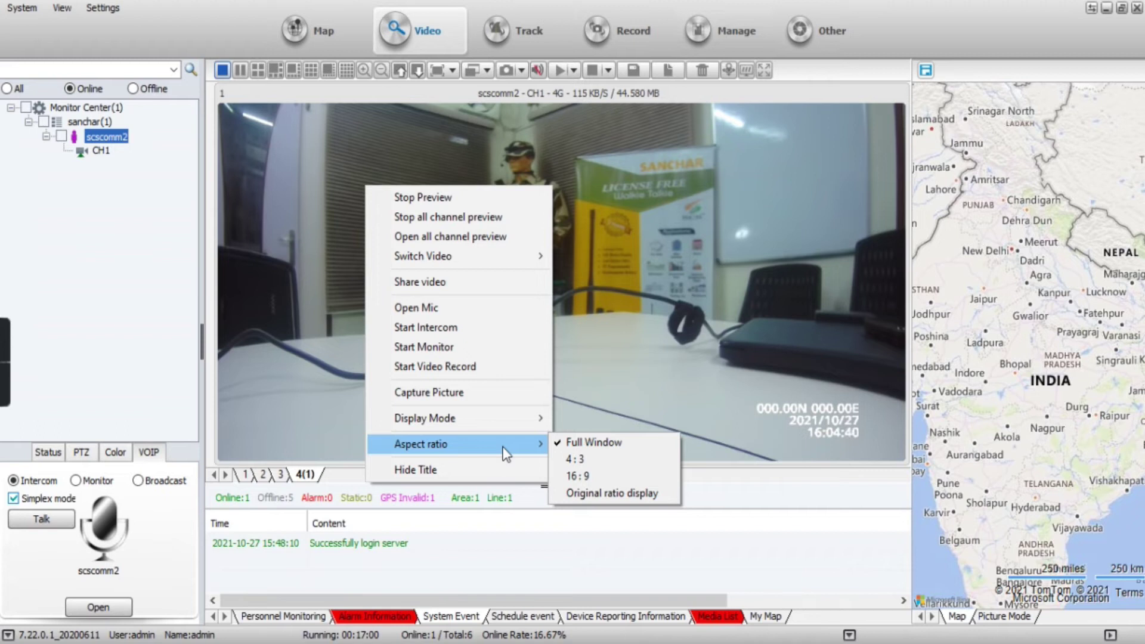
pyautogui.click(457, 469)
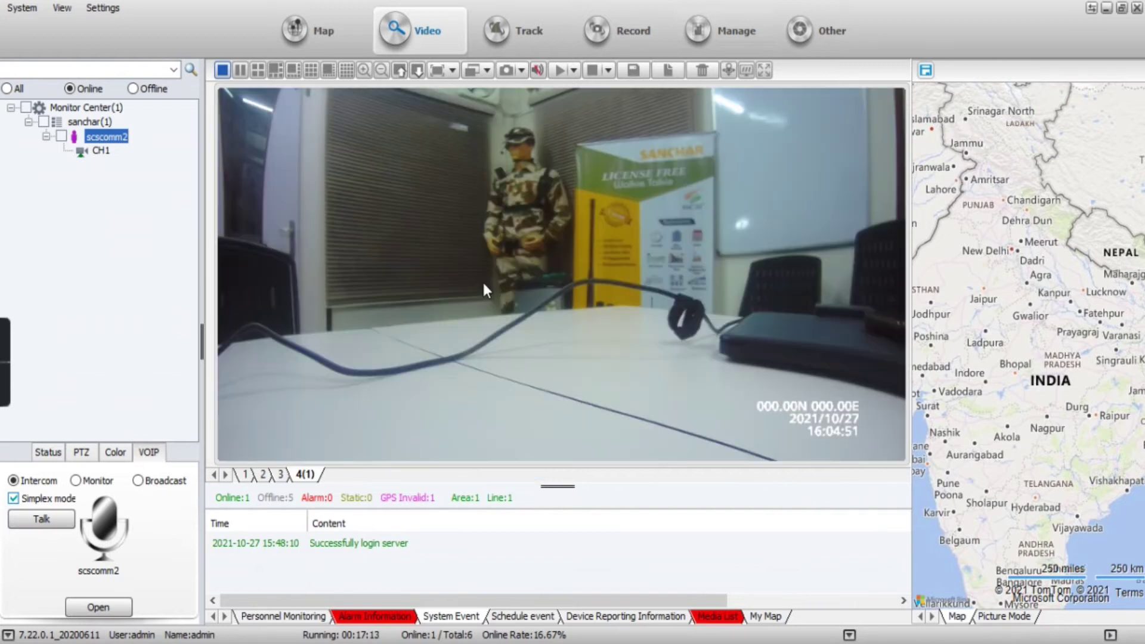
pyautogui.rightClick(433, 227)
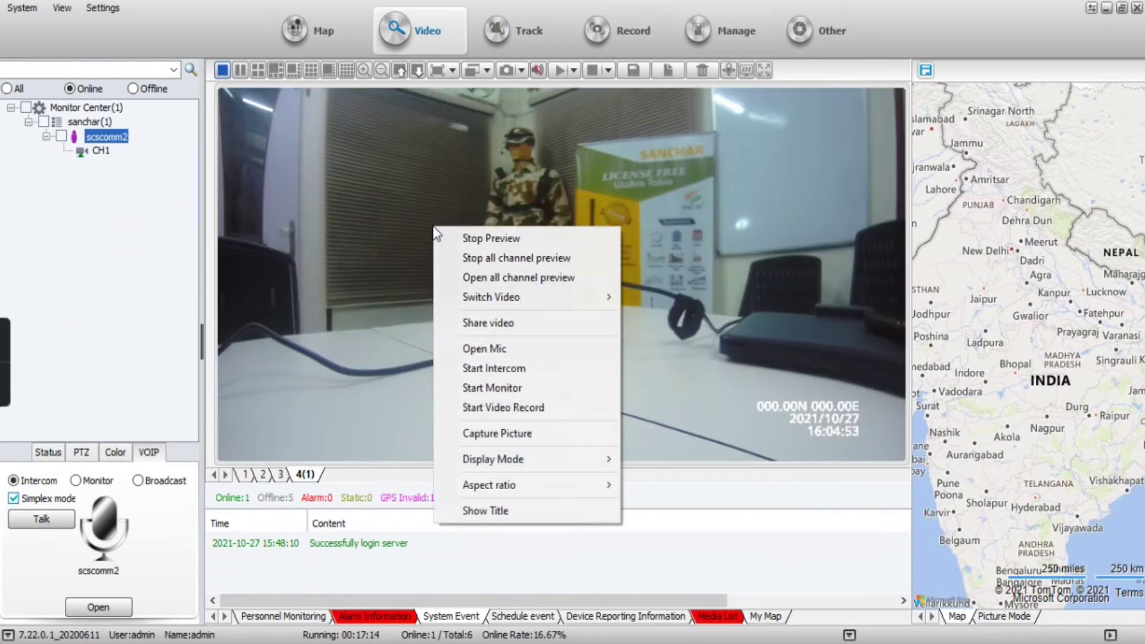
pyautogui.click(540, 515)
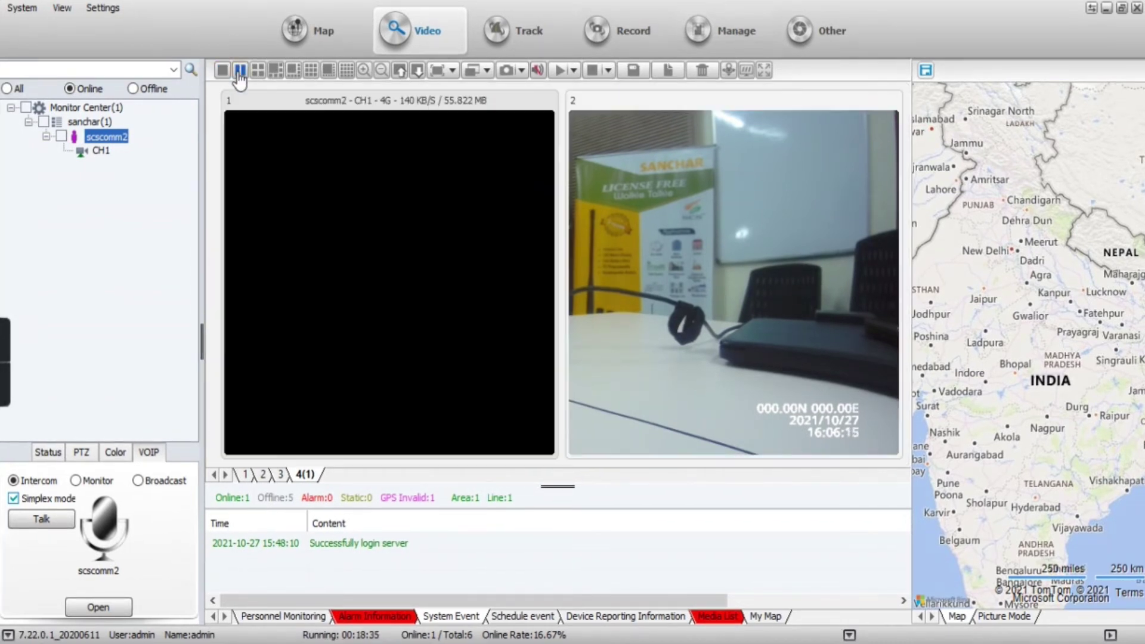
# - Cycle the preview area through the multi-window layouts from 2 up to 16 windows and return to a single window
pyautogui.click(240, 72)
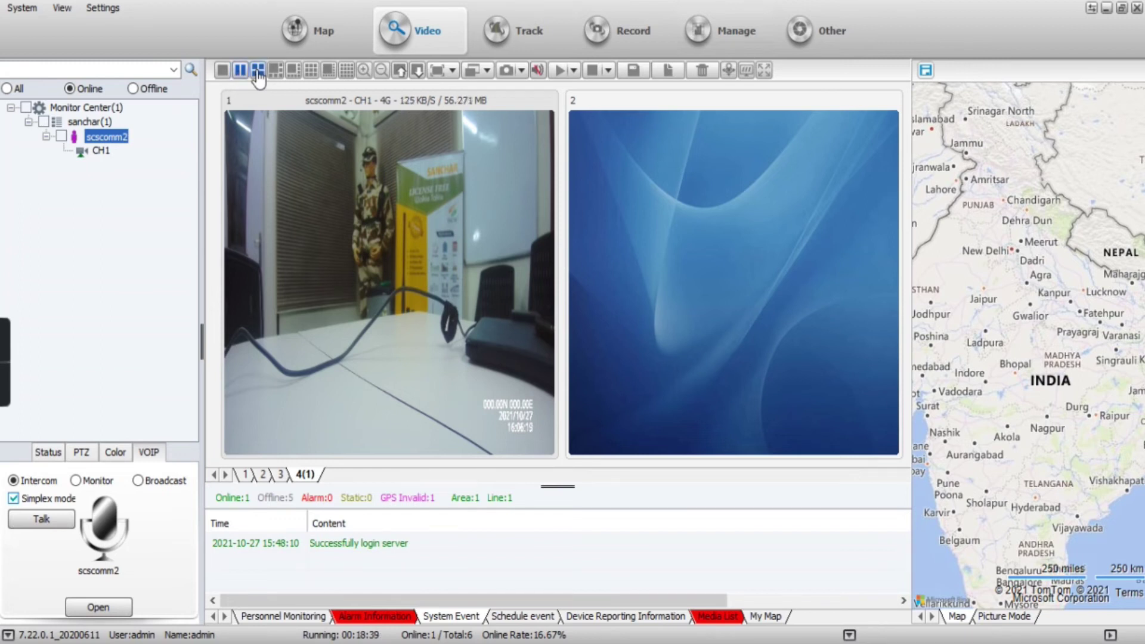
pyautogui.click(257, 72)
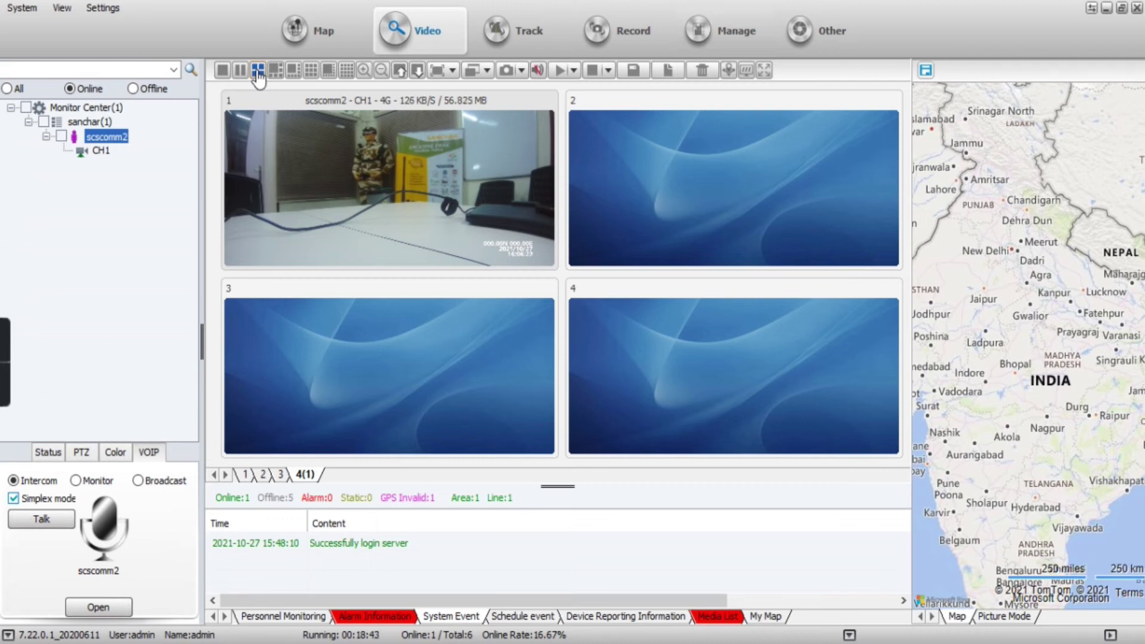
pyautogui.click(276, 70)
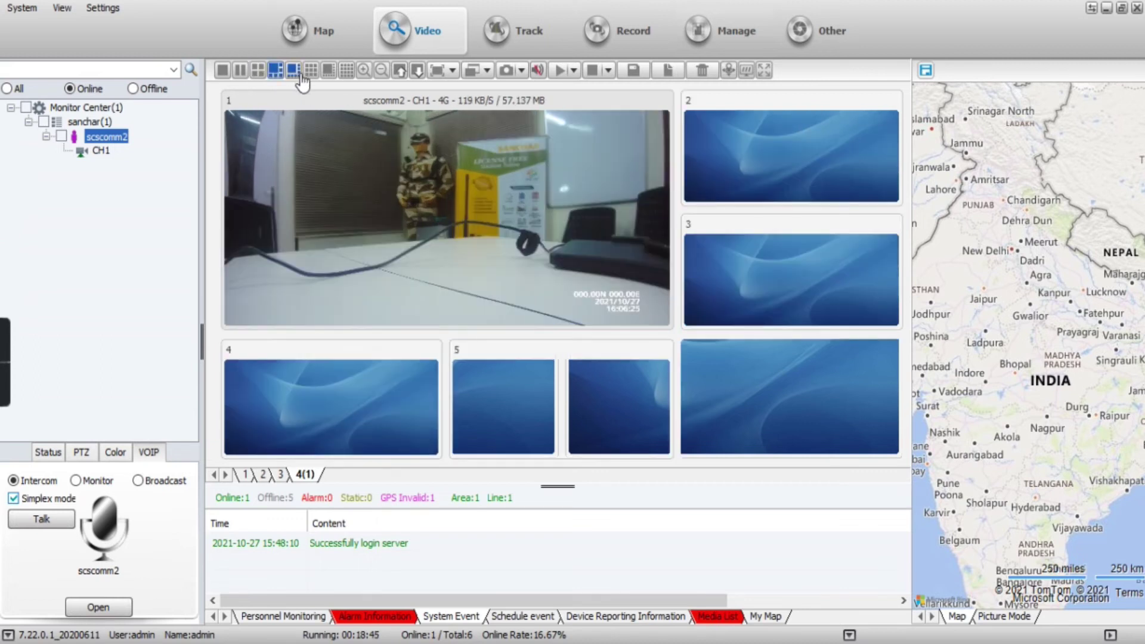
pyautogui.click(293, 71)
pyautogui.click(328, 70)
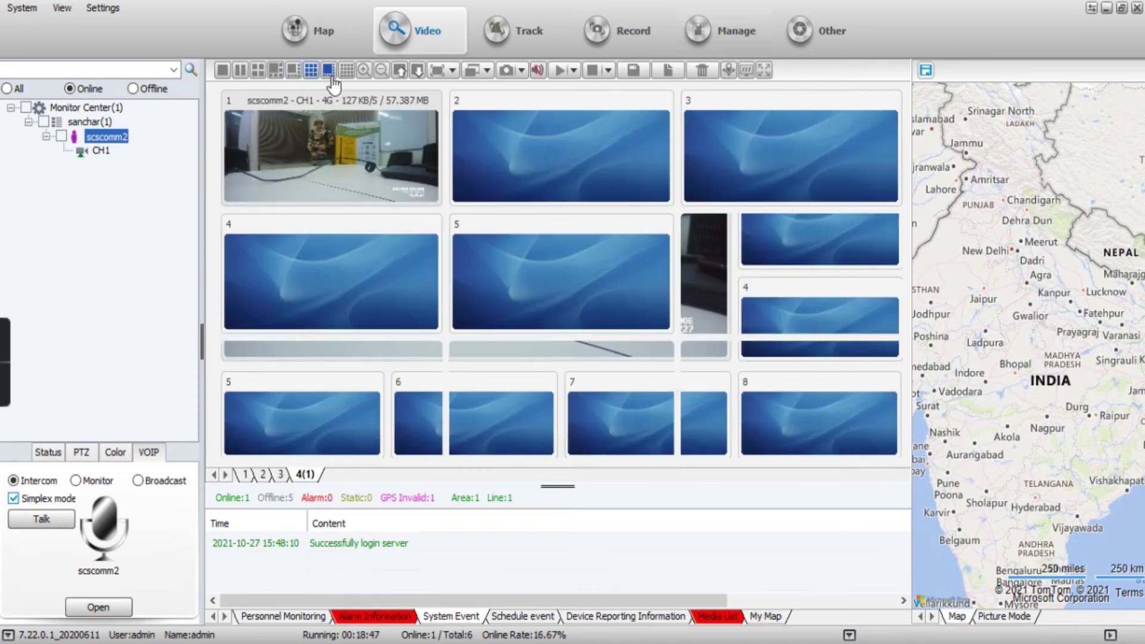
pyautogui.click(345, 73)
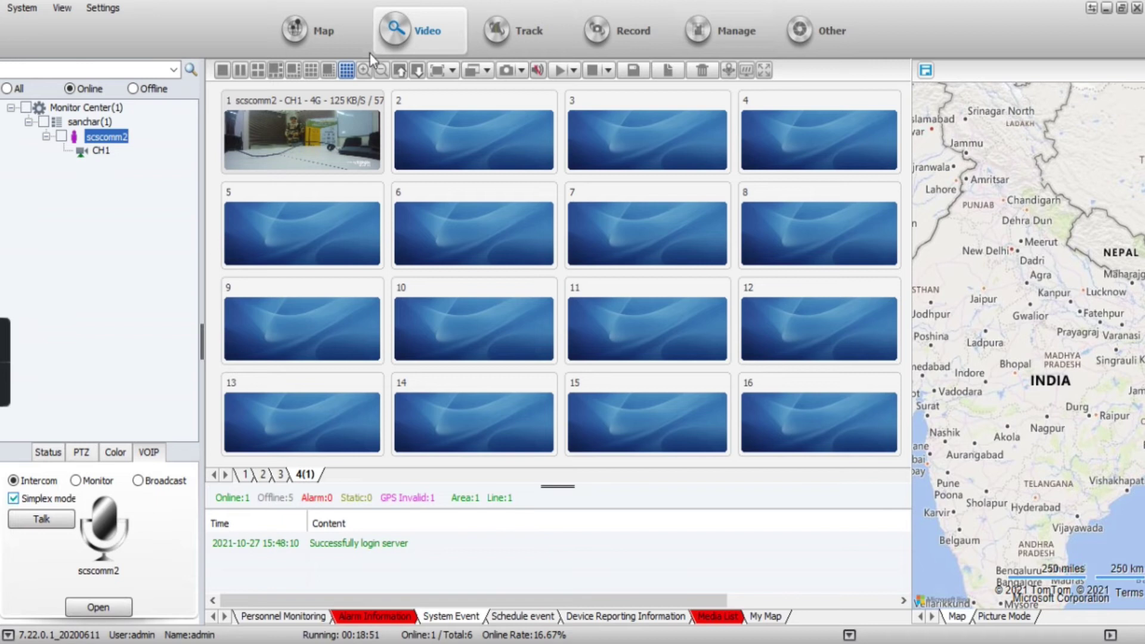
pyautogui.click(221, 71)
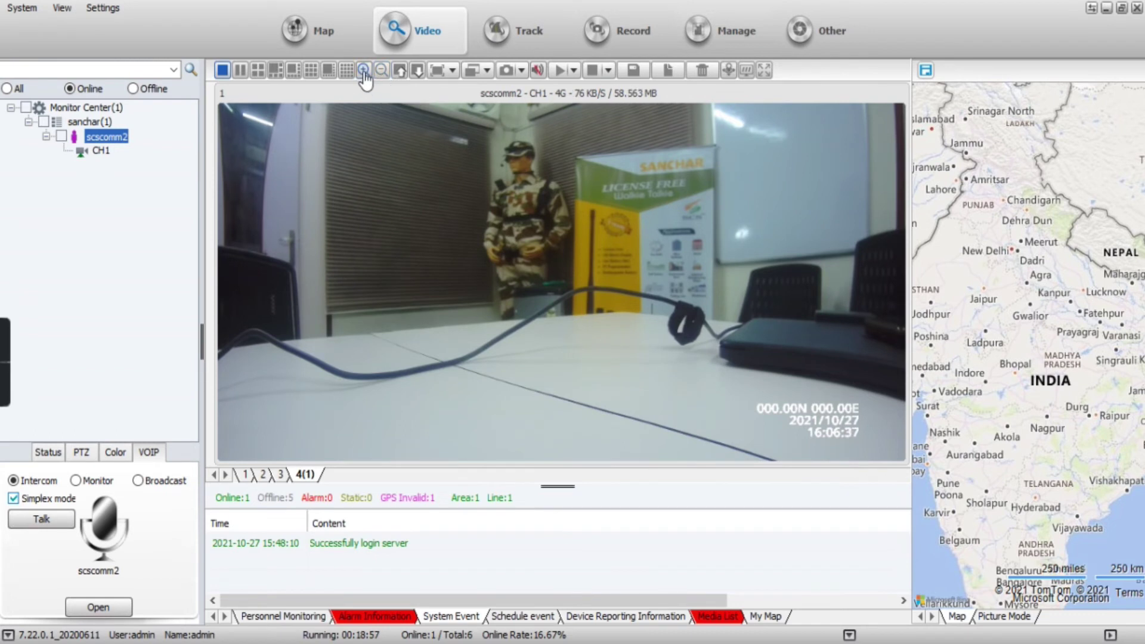
# - Zoom the CH1 image in and back out, and page to another preview window and back to window 1
pyautogui.click(363, 70)
pyautogui.click(363, 70)
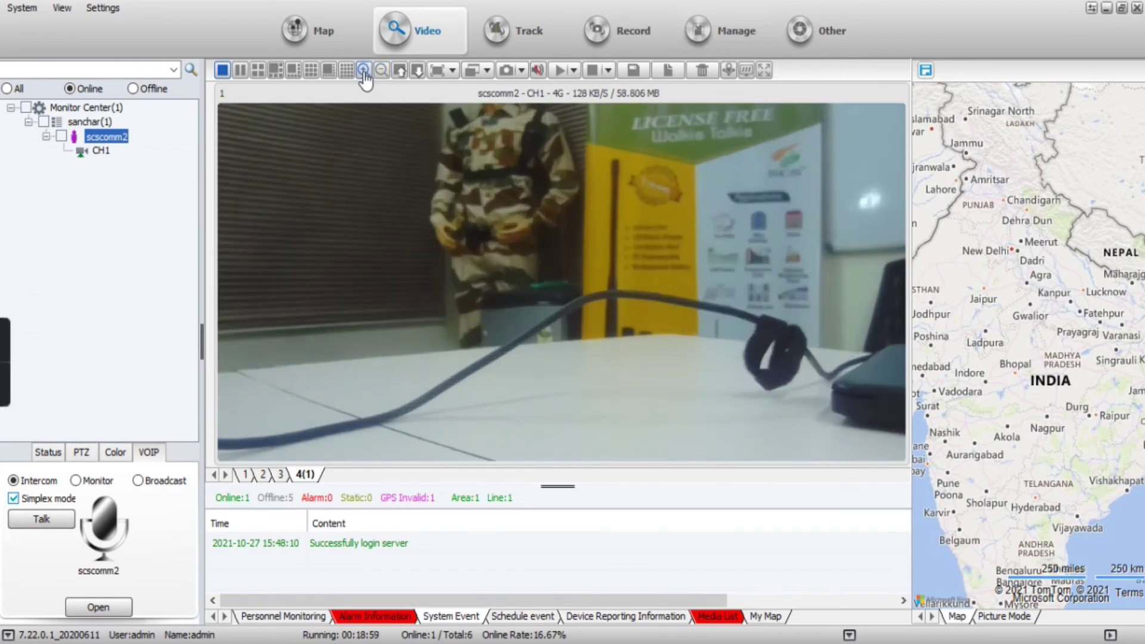
pyautogui.click(363, 71)
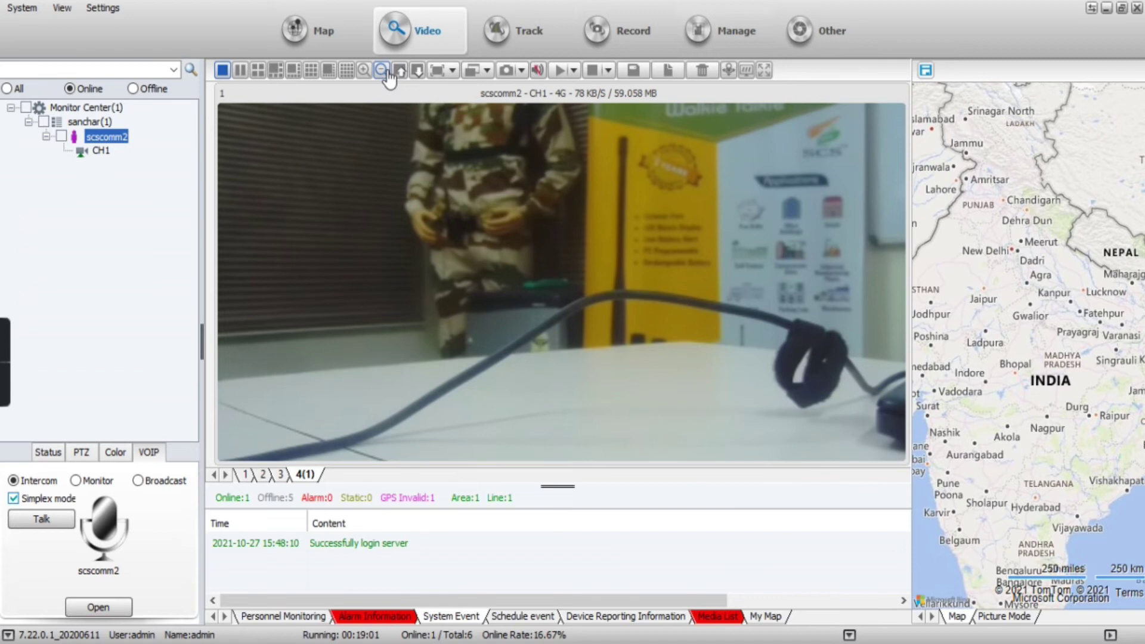
pyautogui.click(389, 72)
pyautogui.click(389, 73)
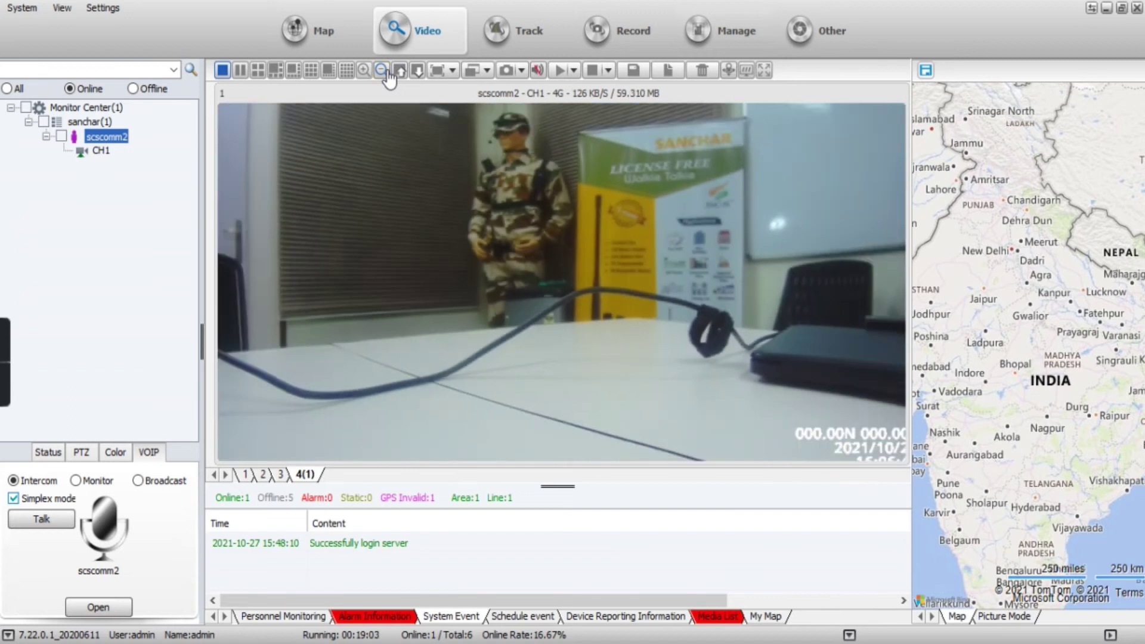
pyautogui.click(389, 73)
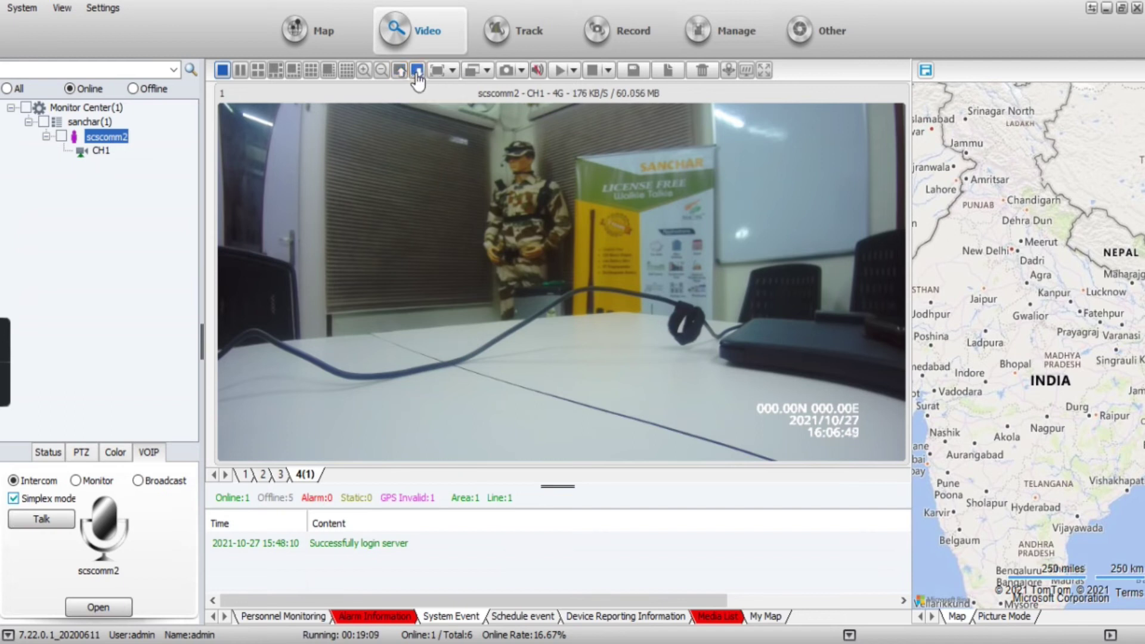
pyautogui.click(414, 77)
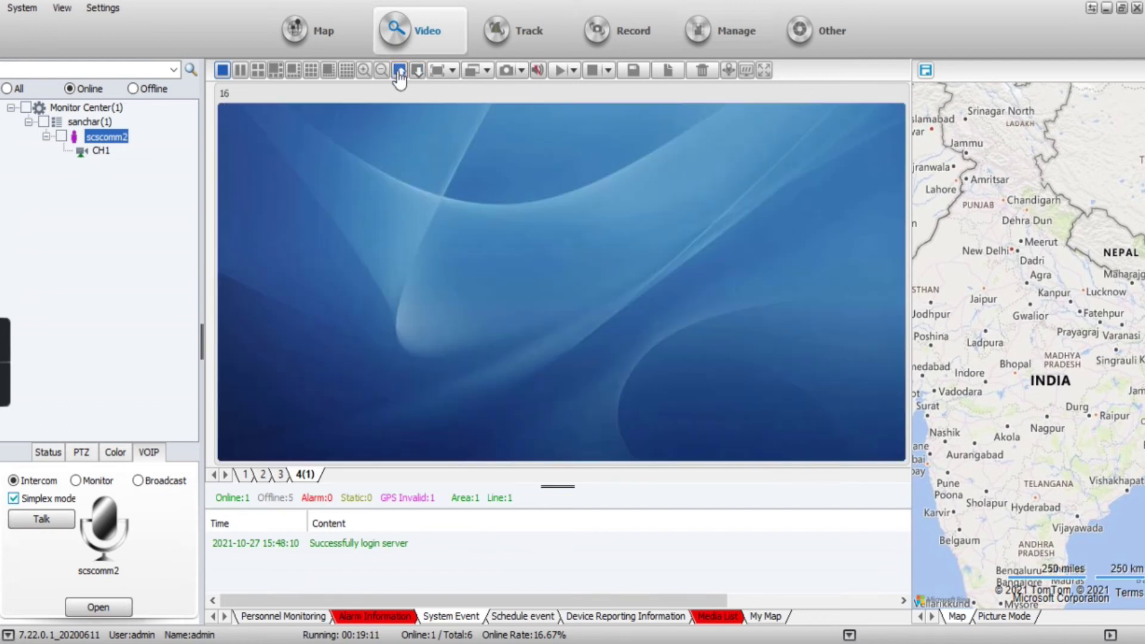
pyautogui.click(415, 76)
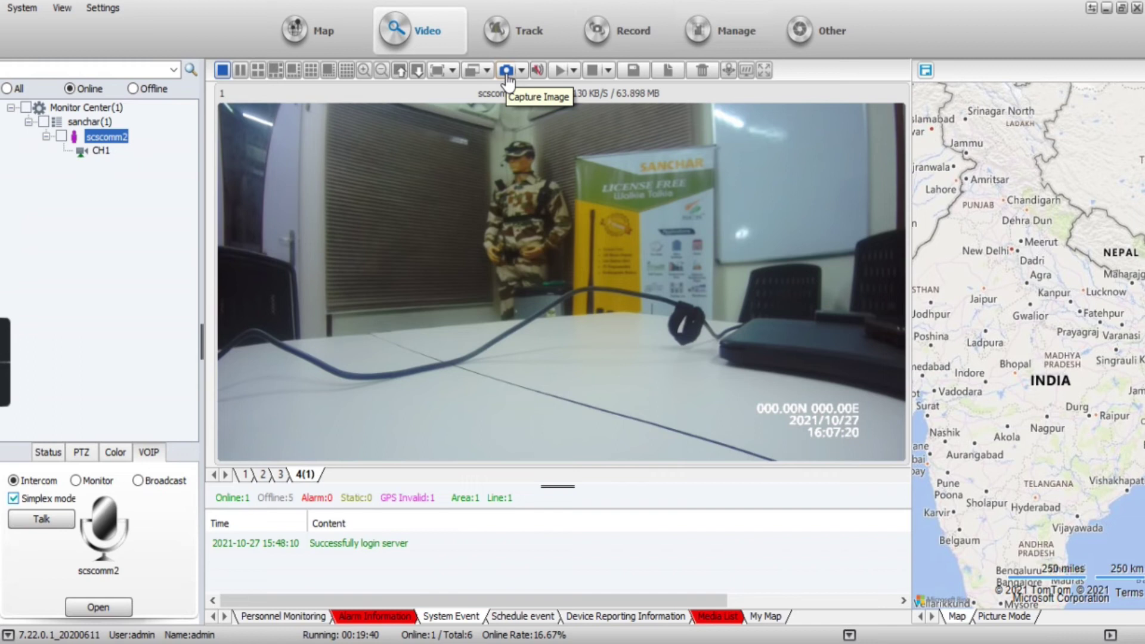
# - View the options for starting video and close them without choosing one
pyautogui.click(538, 70)
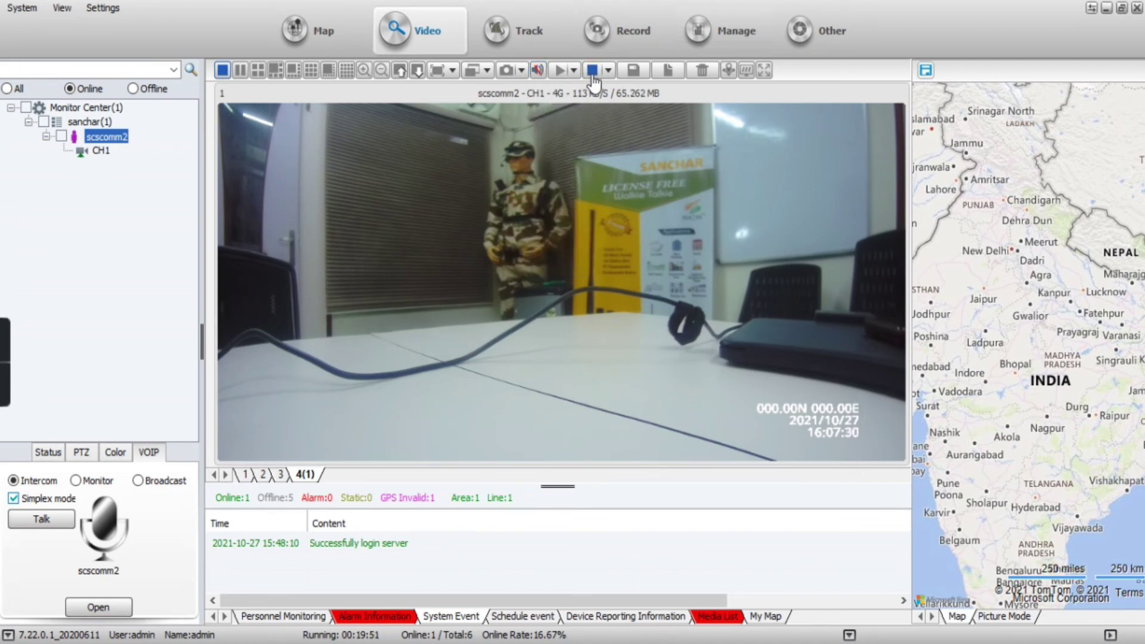
pyautogui.click(573, 71)
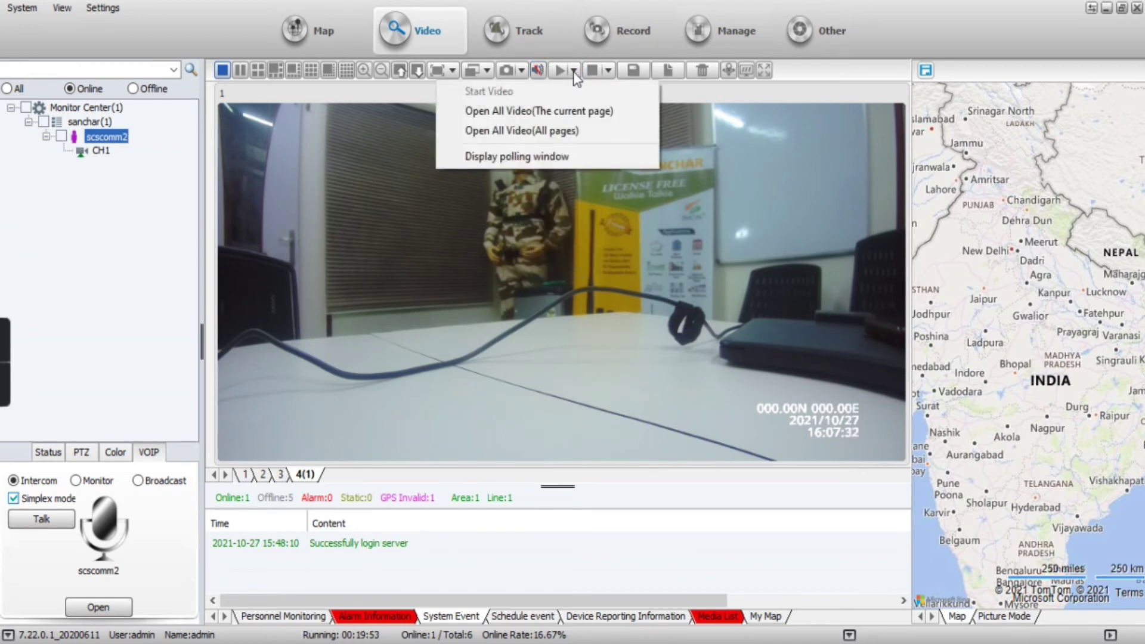
pyautogui.click(383, 117)
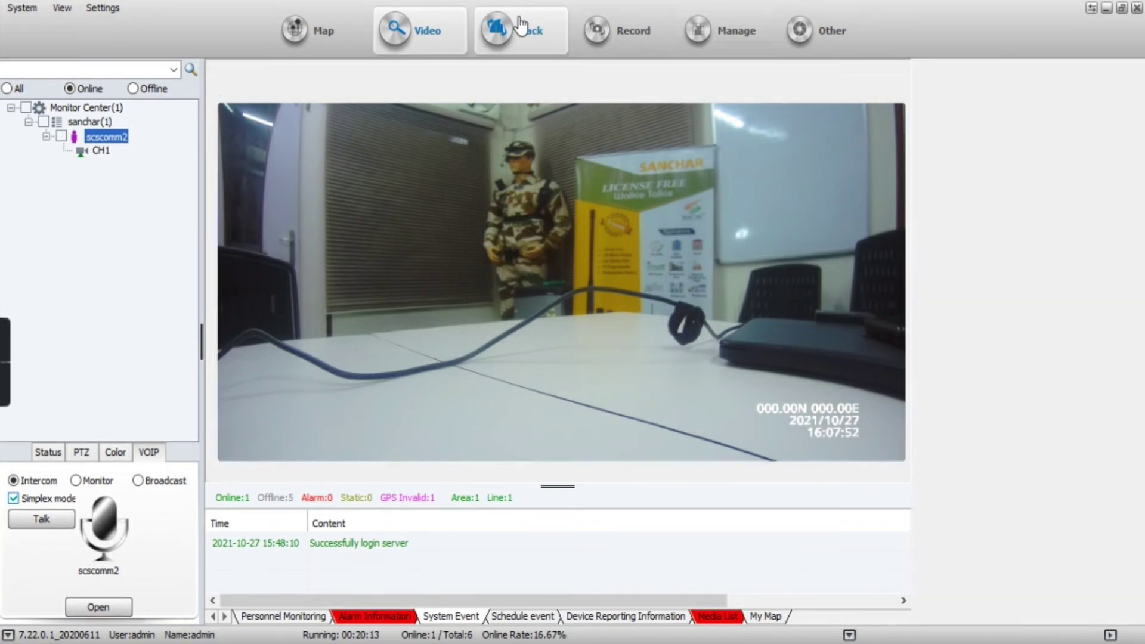
# - Open the Track module
pyautogui.click(521, 26)
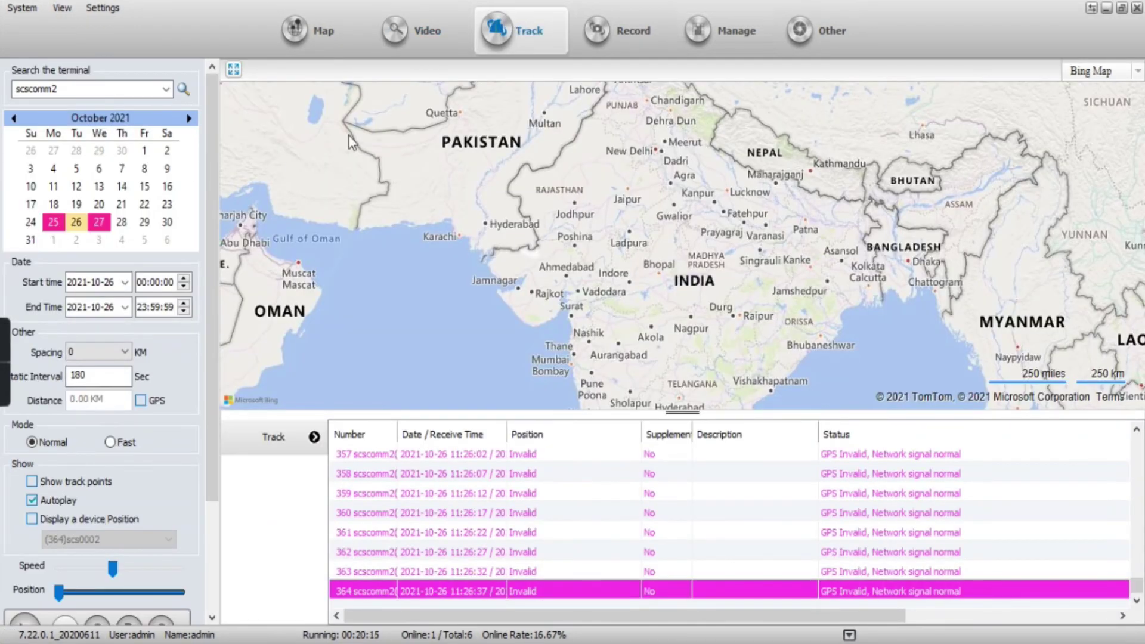
# - Search the track of terminal scscomm2 for 25 October 2021
pyautogui.click(54, 223)
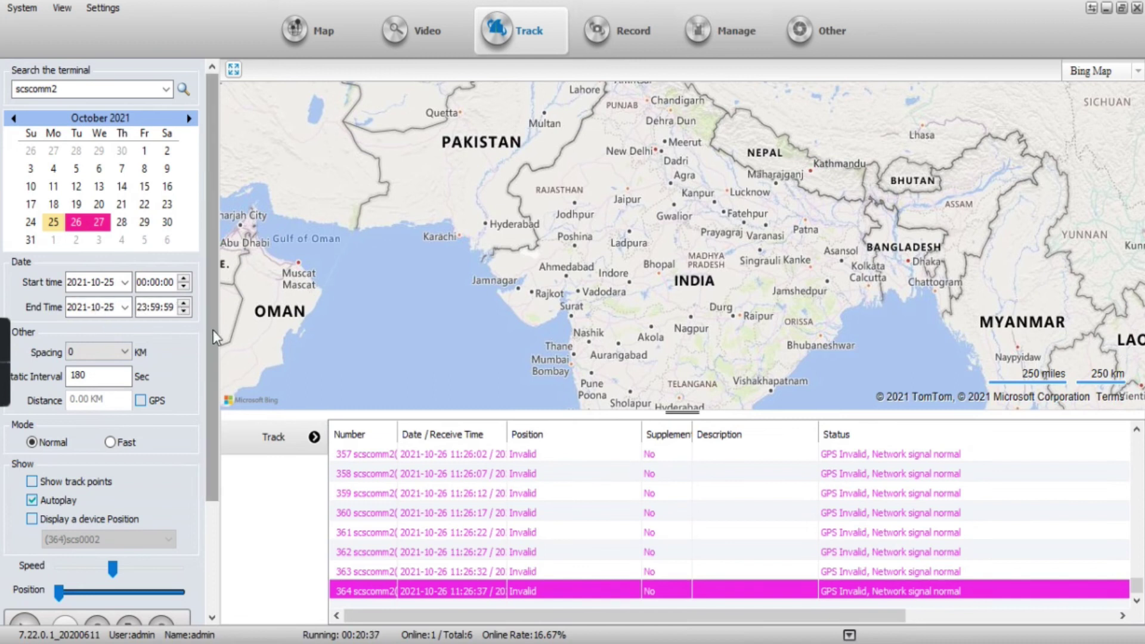
pyautogui.scroll(-3, 212, 330)
pyautogui.click(166, 536)
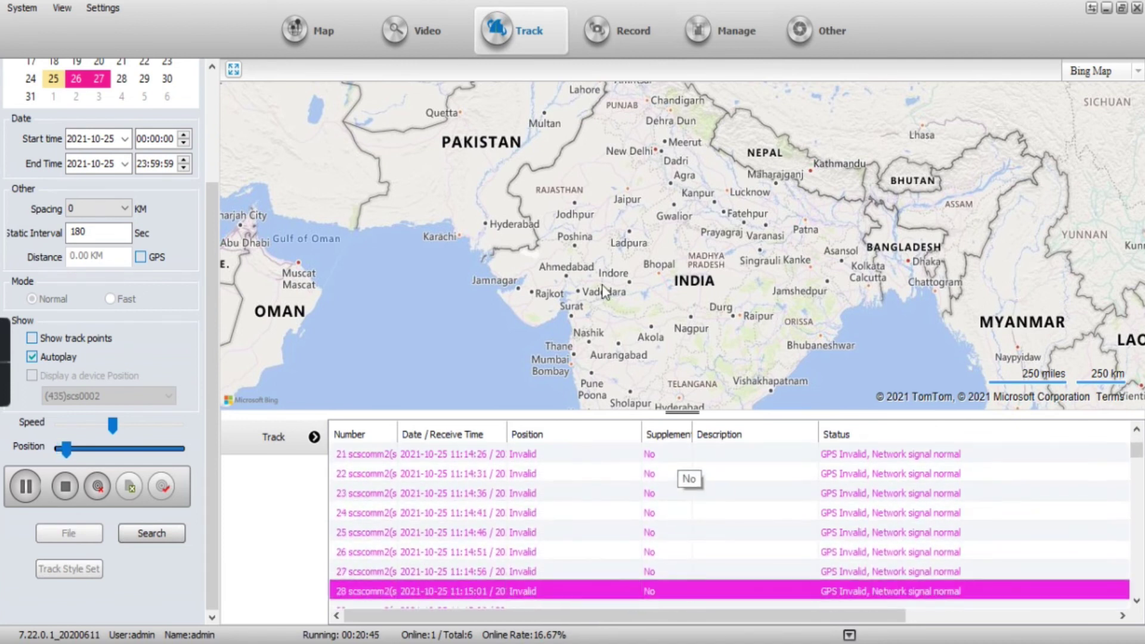
# - In the Record module, select 27 October 2021 as the search date and show the recordings on the date timeline
pyautogui.click(614, 33)
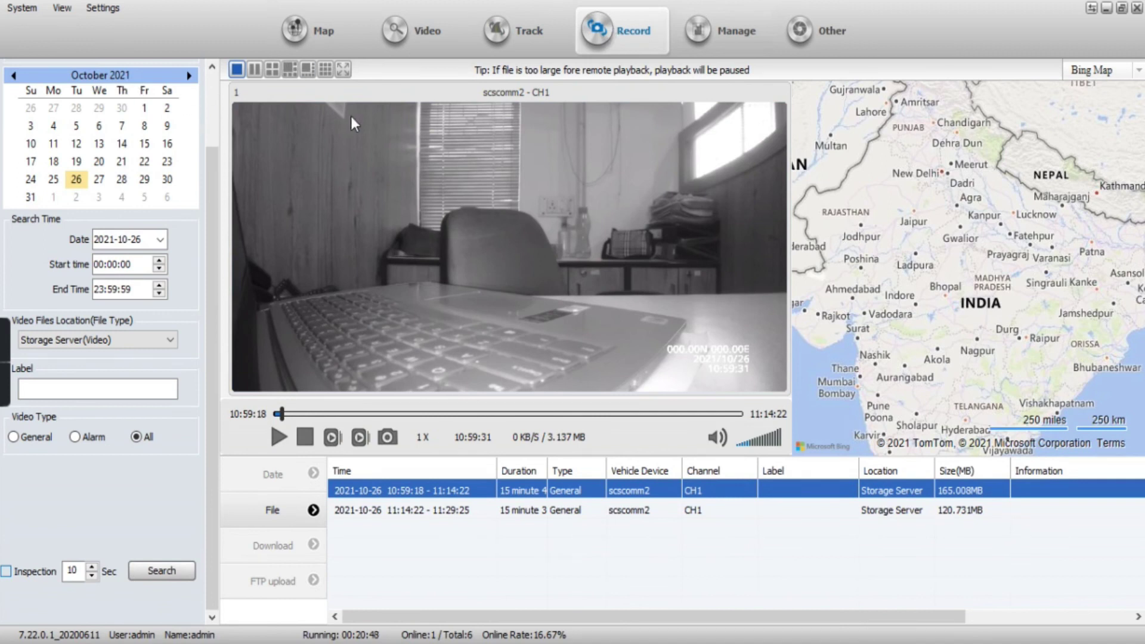
pyautogui.click(100, 180)
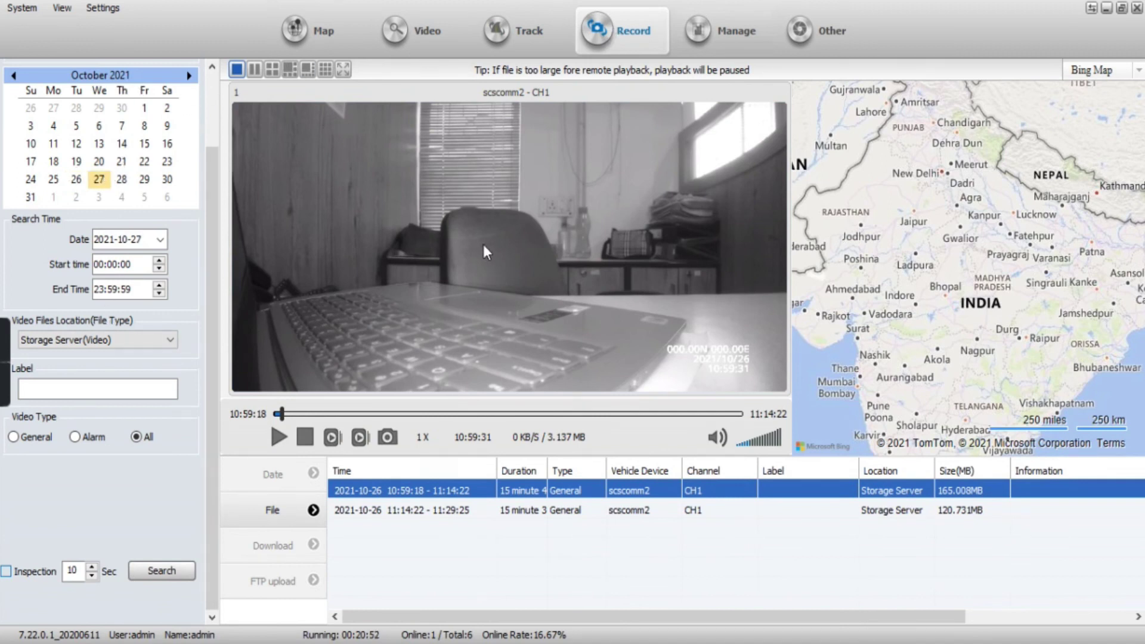
pyautogui.click(279, 484)
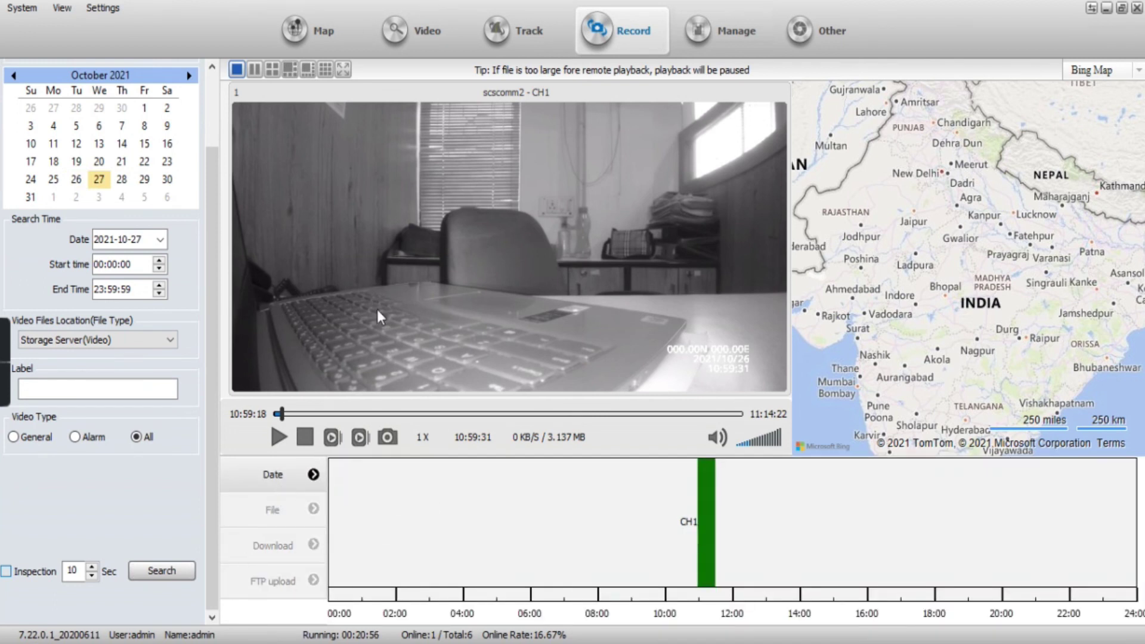
# - Look at the live CH1 image in the Video module and return to the Record module
pyautogui.click(400, 37)
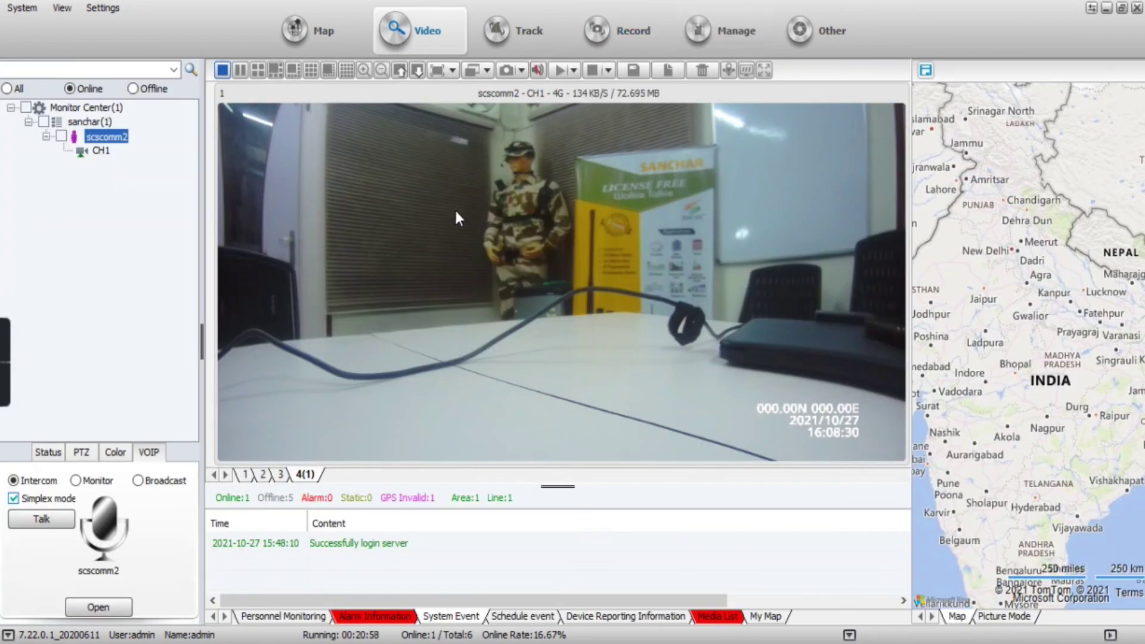
pyautogui.click(634, 31)
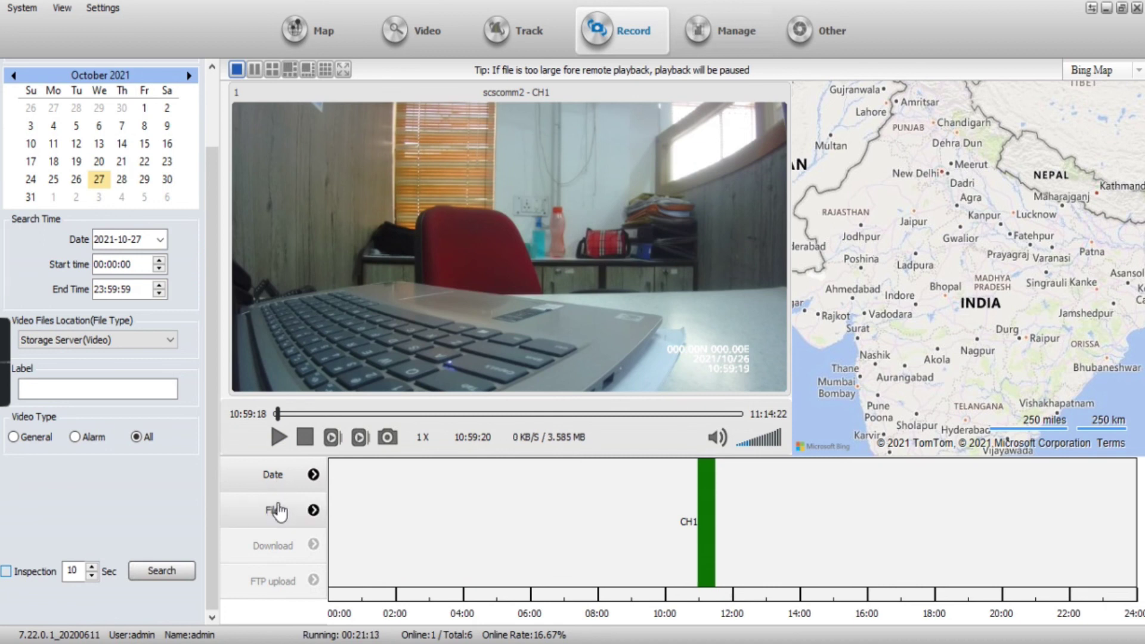
# - From the recorded file list, play the scscomm2 recording of 2021-10-26 from 11:14:22 to 11:29:25 and pause it
pyautogui.click(279, 511)
pyautogui.click(394, 513)
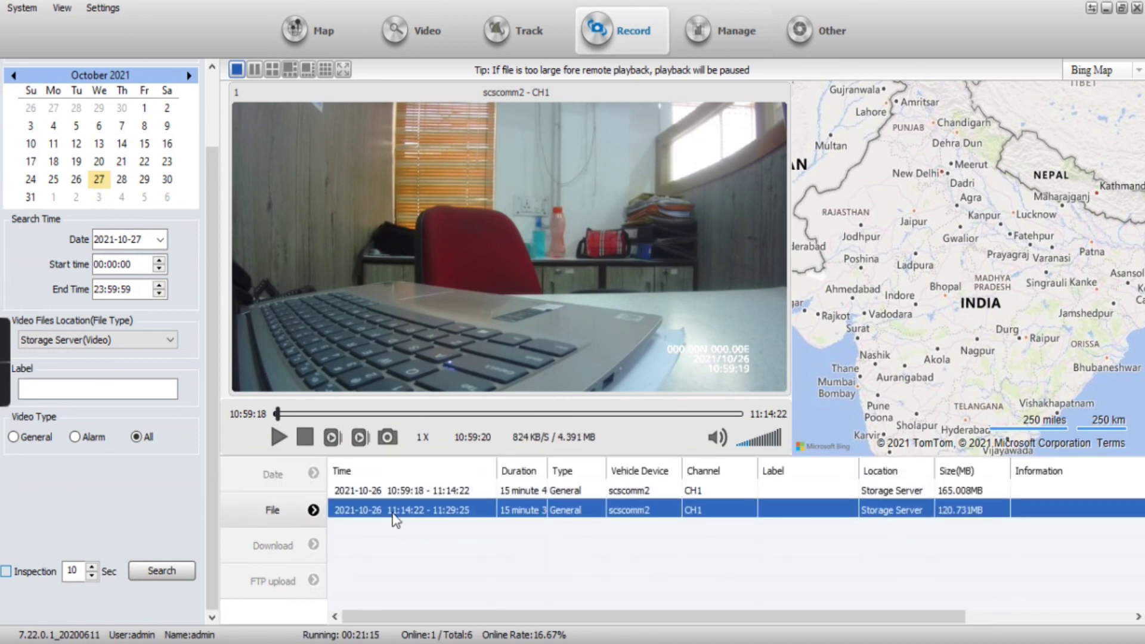
pyautogui.doubleClick(393, 513)
pyautogui.click(656, 389)
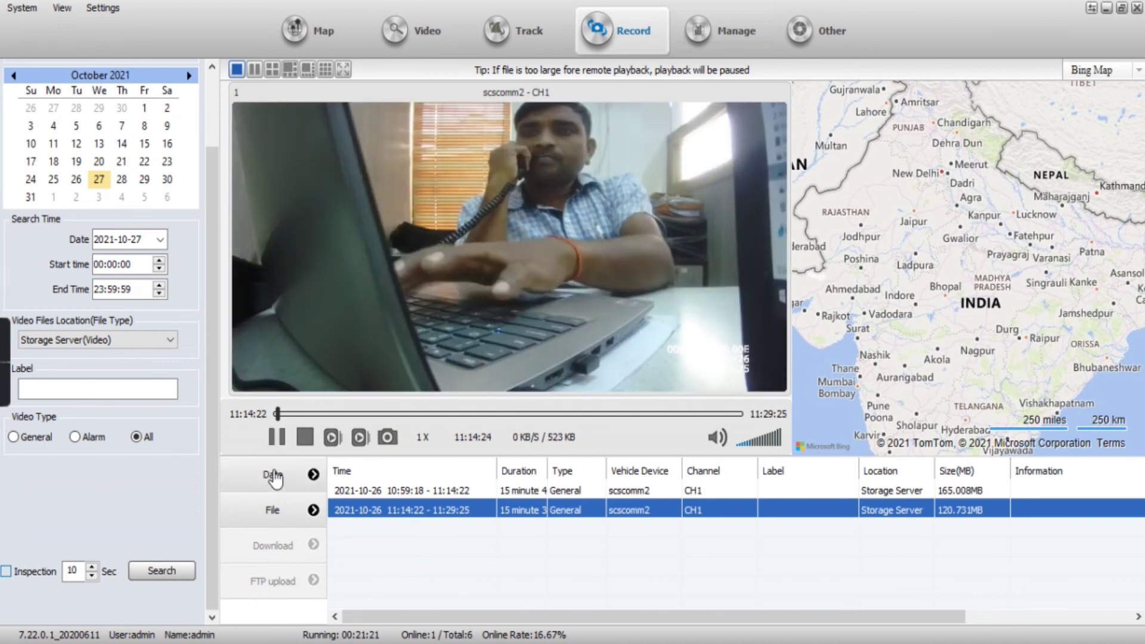
pyautogui.click(278, 438)
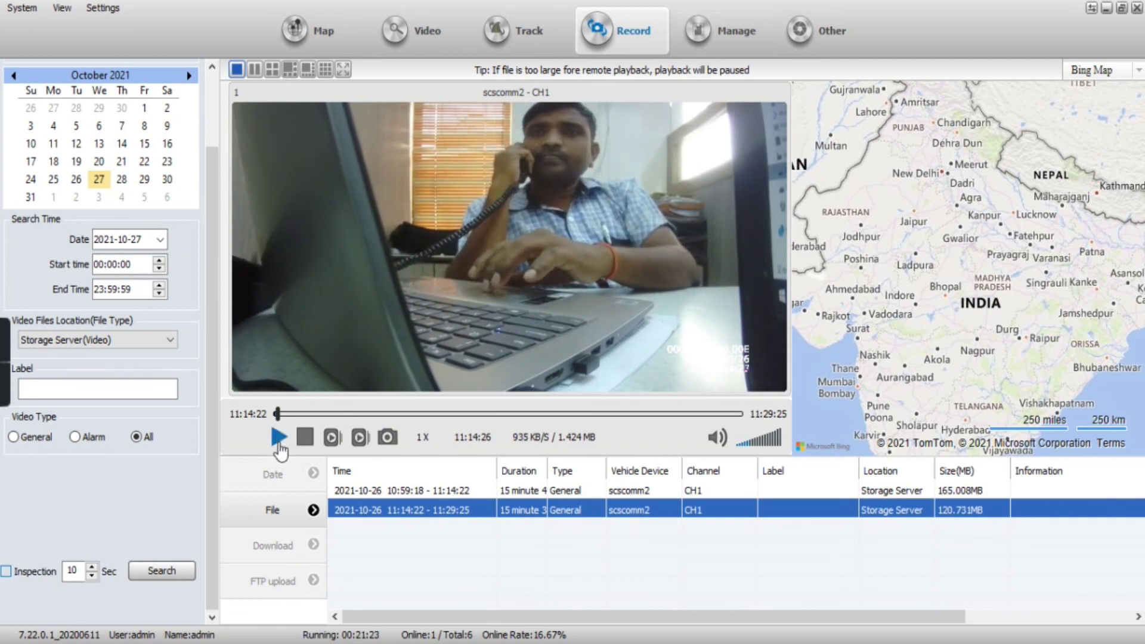
# - Play the scscomm2 recording of 2021-10-26 from 10:59:18 to 11:14:22
pyautogui.doubleClick(427, 492)
pyautogui.click(635, 390)
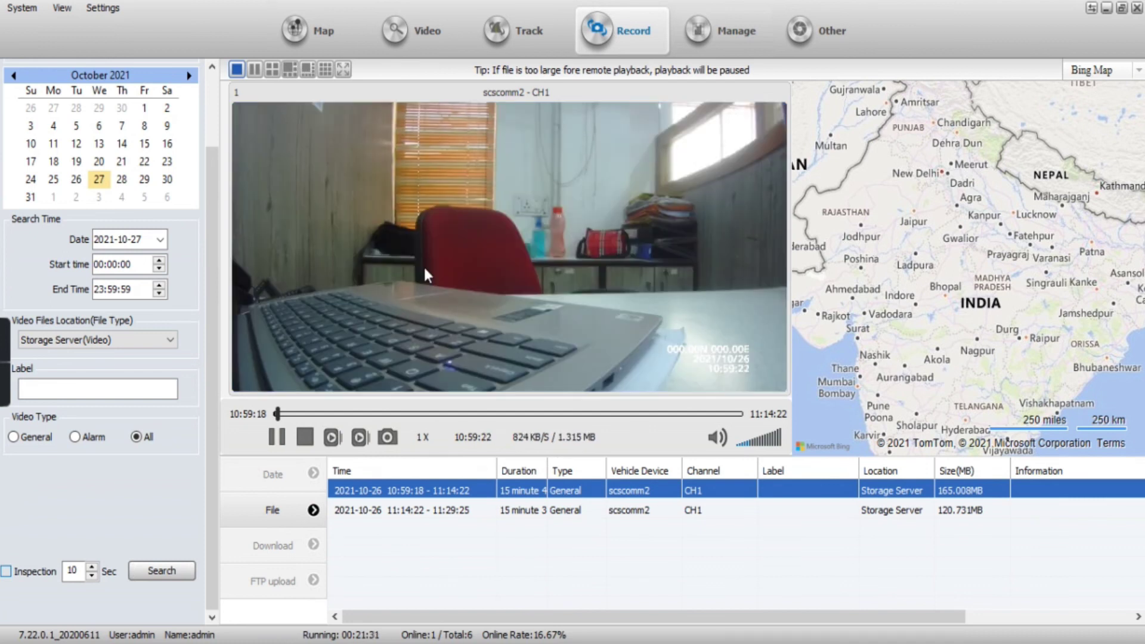
# - Open the Manage module
pyautogui.click(735, 33)
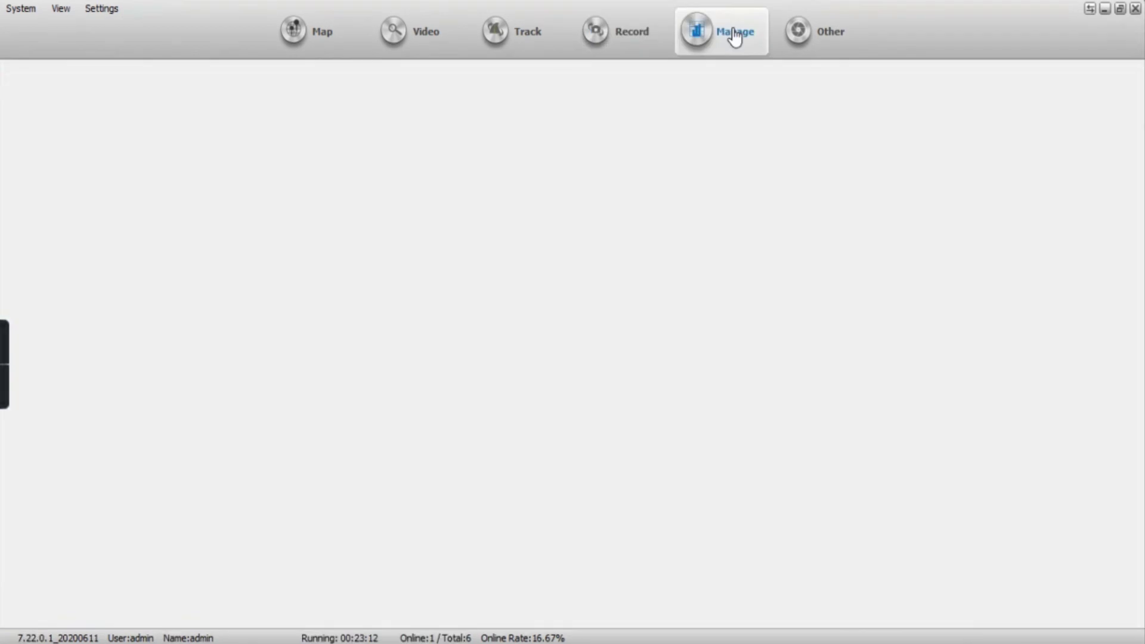